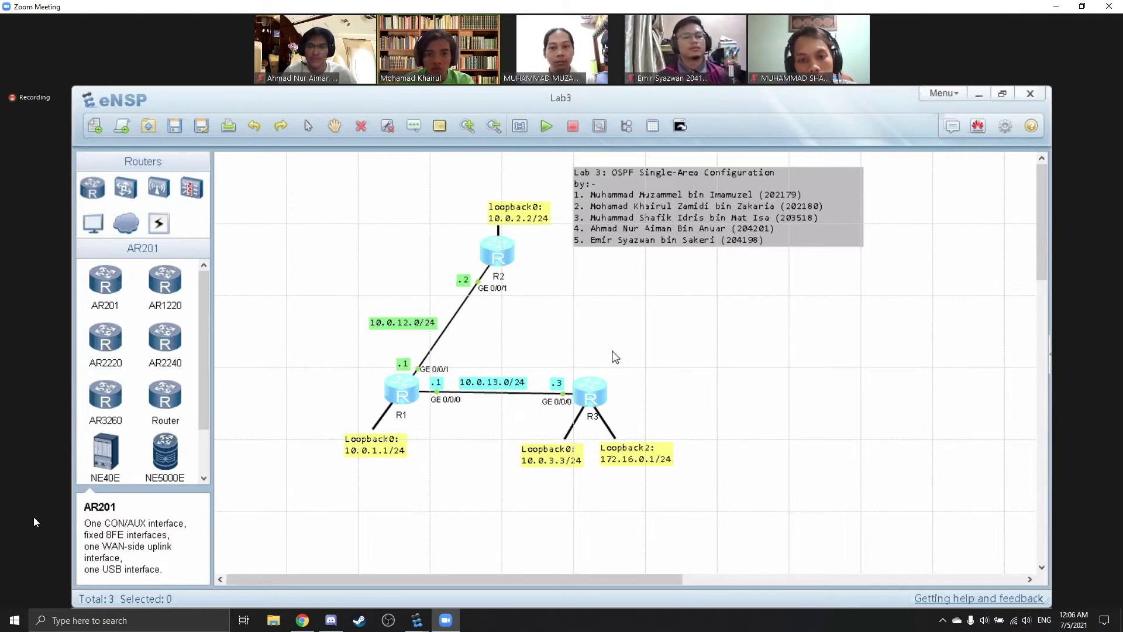
Open the router consoles and run display ip interface brief on R1
{"action": "left_click", "coordinate": [519, 395]}
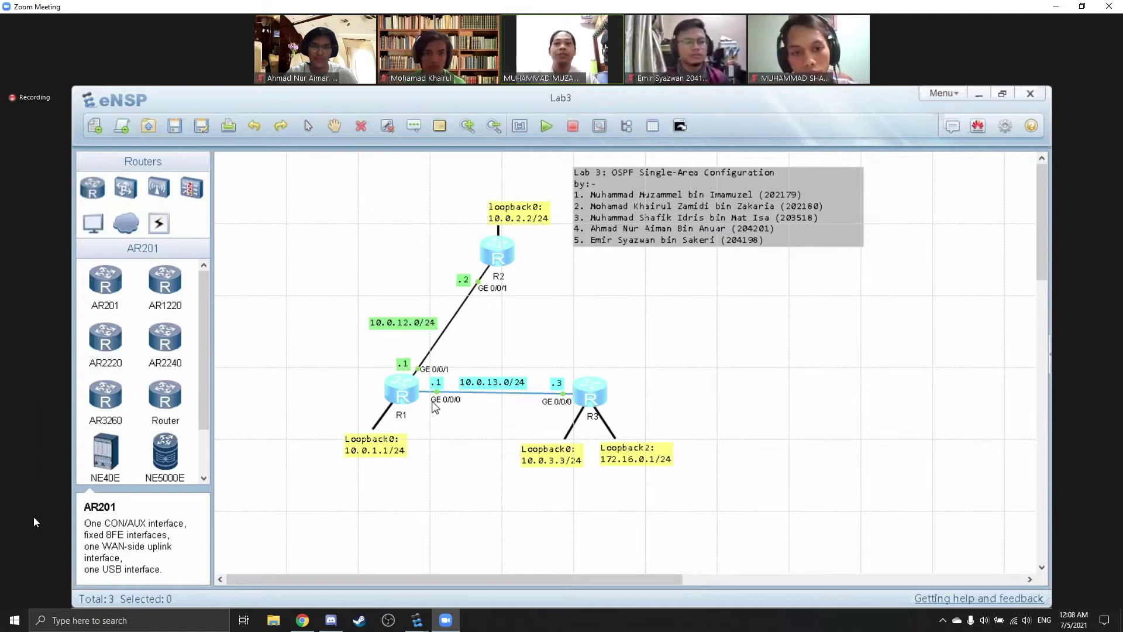
{"action": "left_click", "coordinate": [680, 127]}
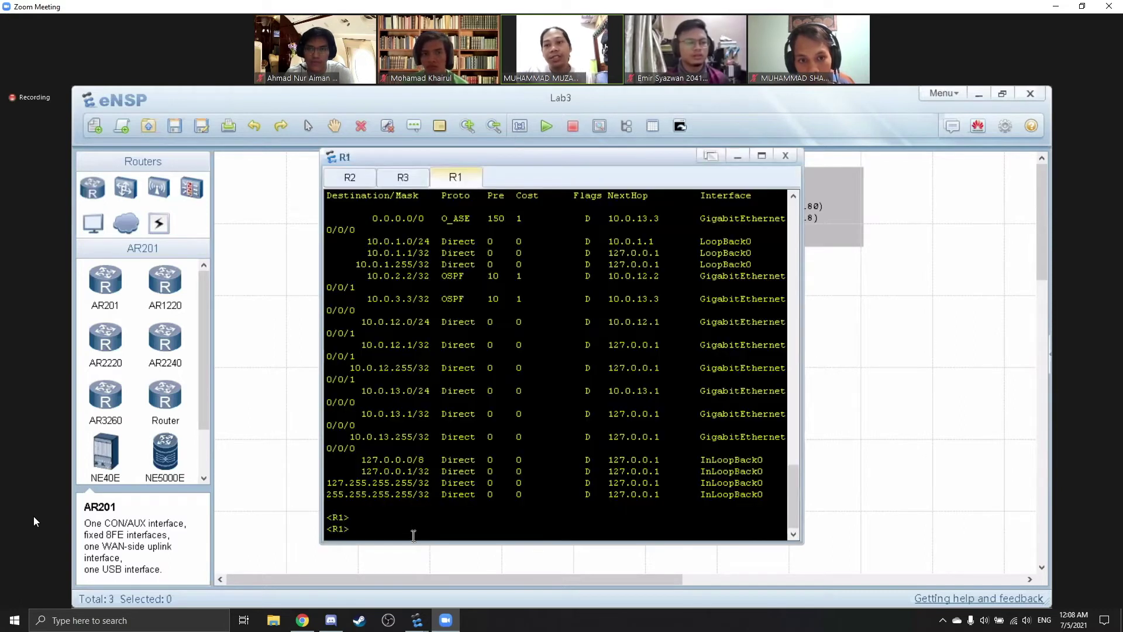
{"action": "type", "text": "display ip in"}
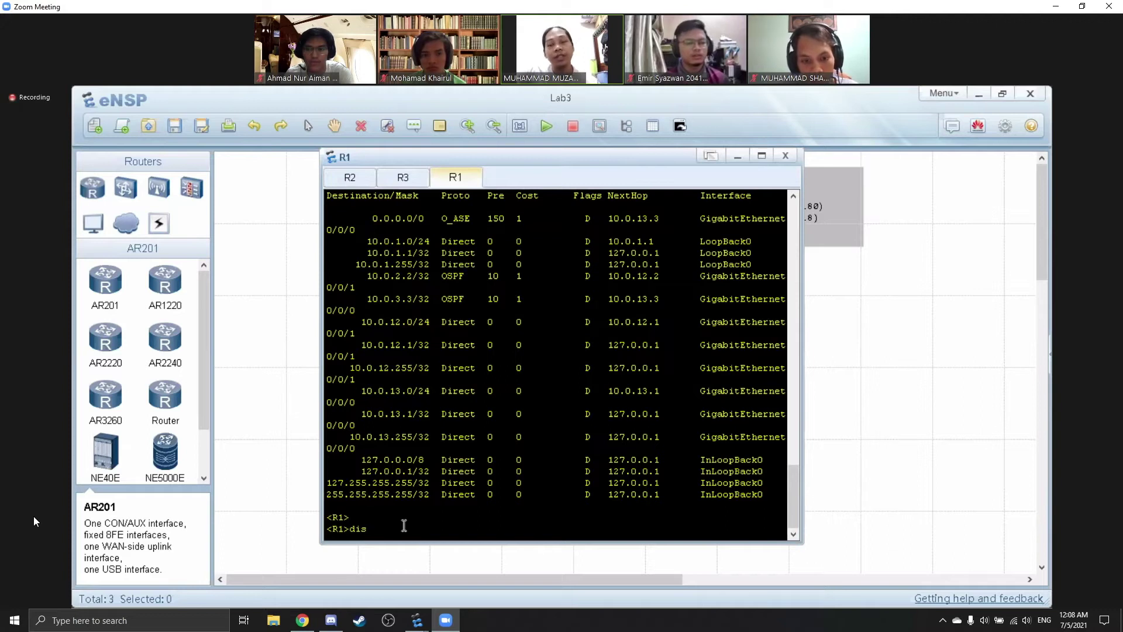
{"action": "key", "text": "Tab"}
{"action": "type", "text": "ip in"}
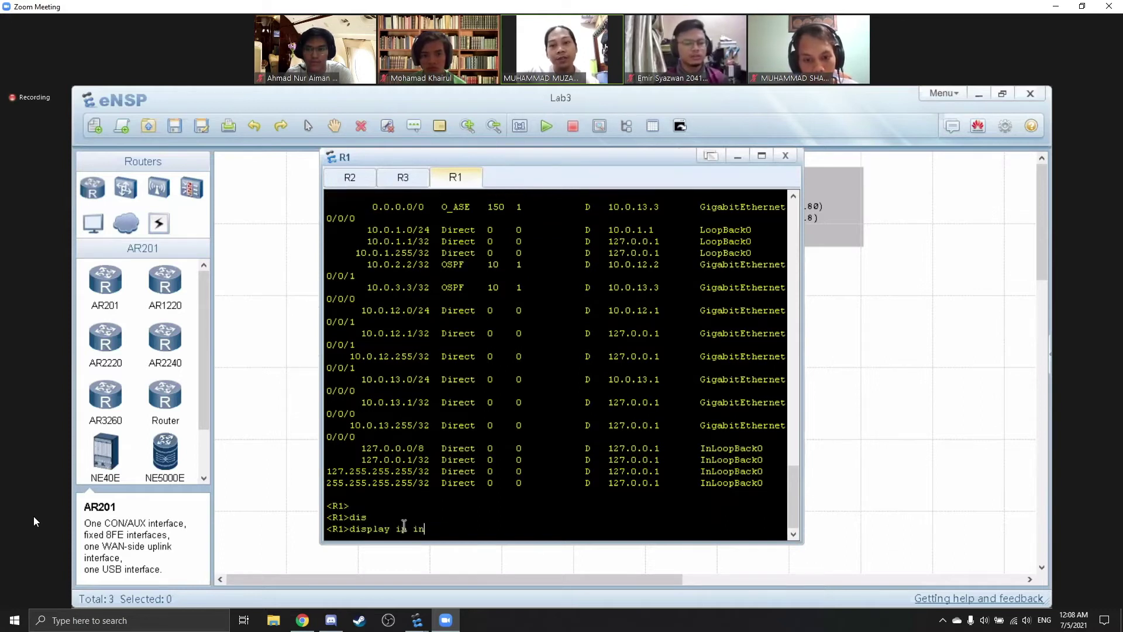
{"action": "type", "text": "t"}
{"action": "key", "text": "Tab"}
{"action": "type", "text": "bri"}
{"action": "key", "text": "Tab"}
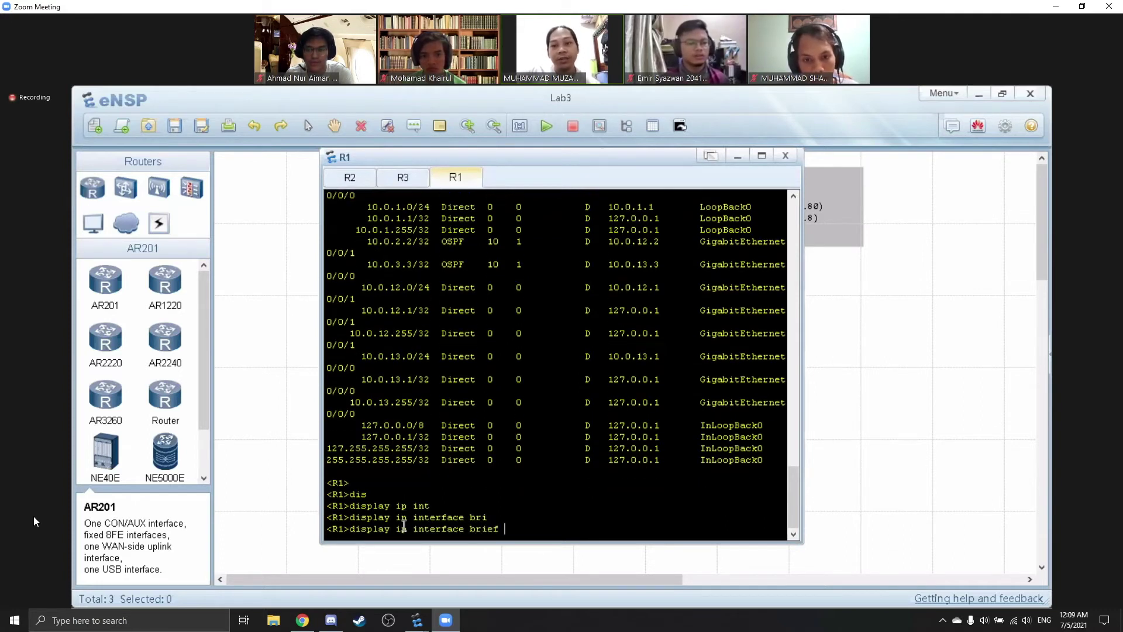
{"action": "key", "text": "Return"}
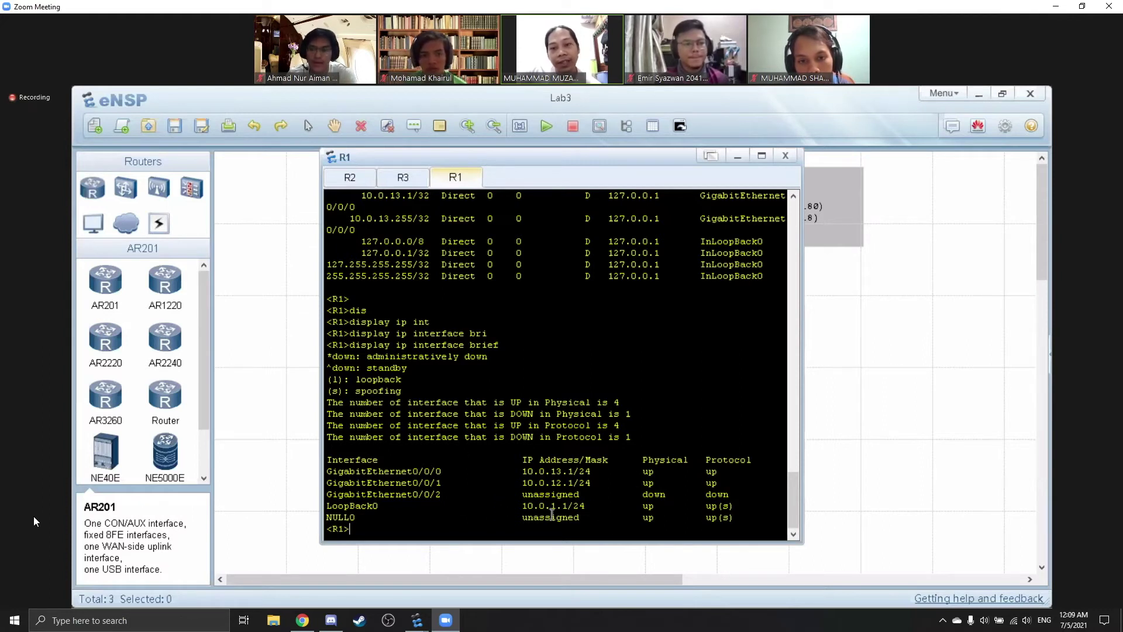
Run display ip interface brief on R2 to check its interface addresses and status
{"action": "left_click", "coordinate": [350, 178]}
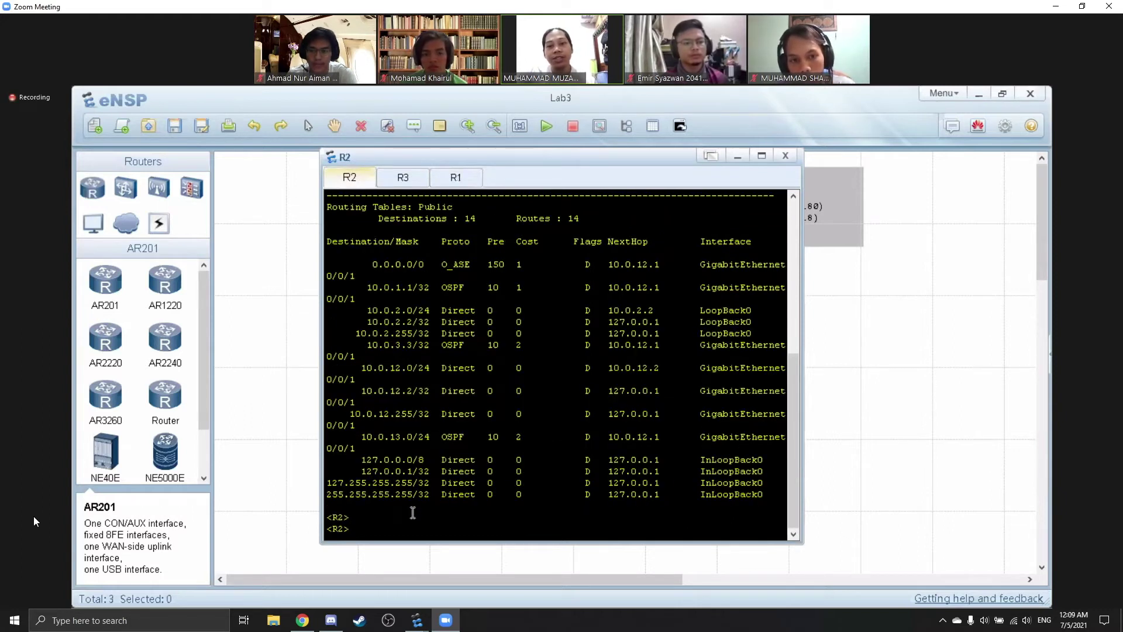
{"action": "type", "text": "display ip interface brief"}
{"action": "key", "text": "Return"}
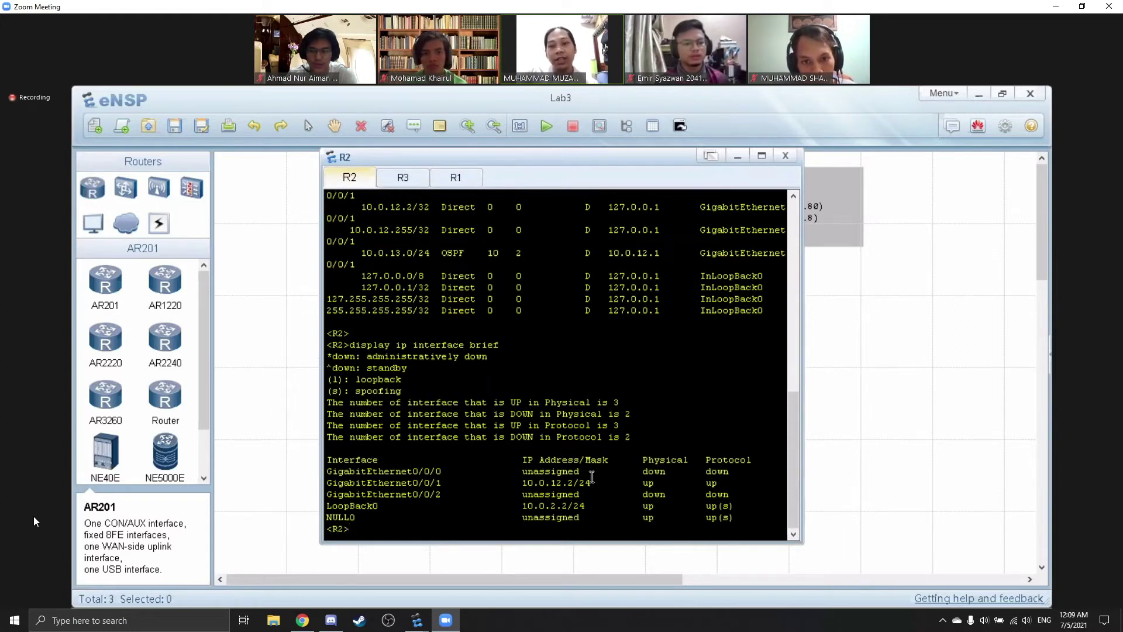
Run display ip interface brief on R3 to check its interface addresses and status
{"action": "left_click", "coordinate": [409, 182]}
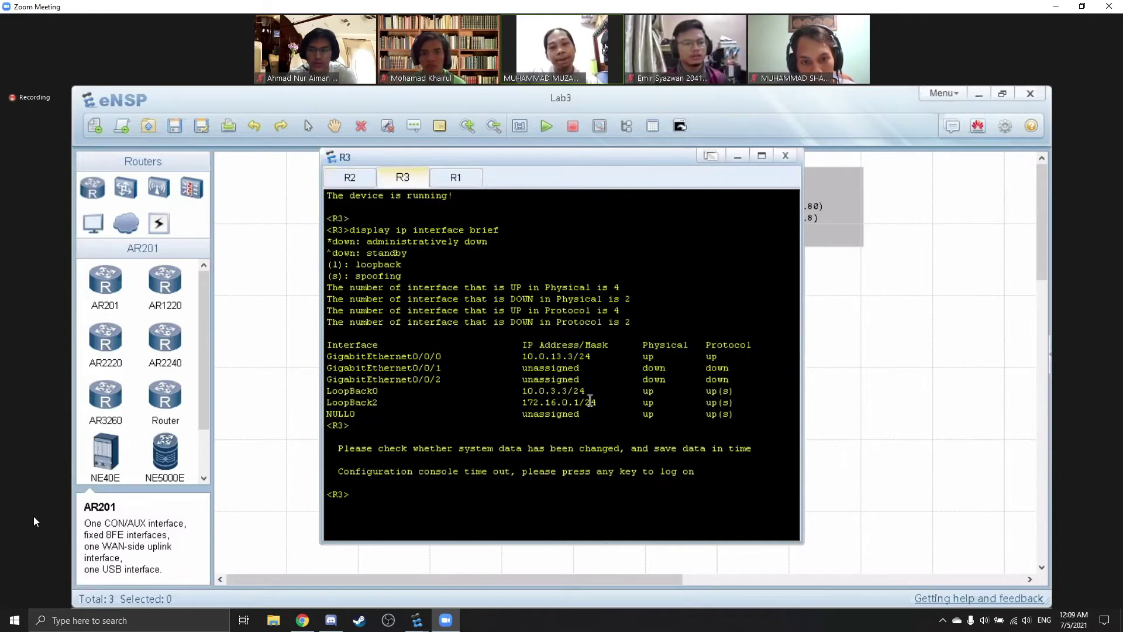
{"action": "key", "text": "Up"}
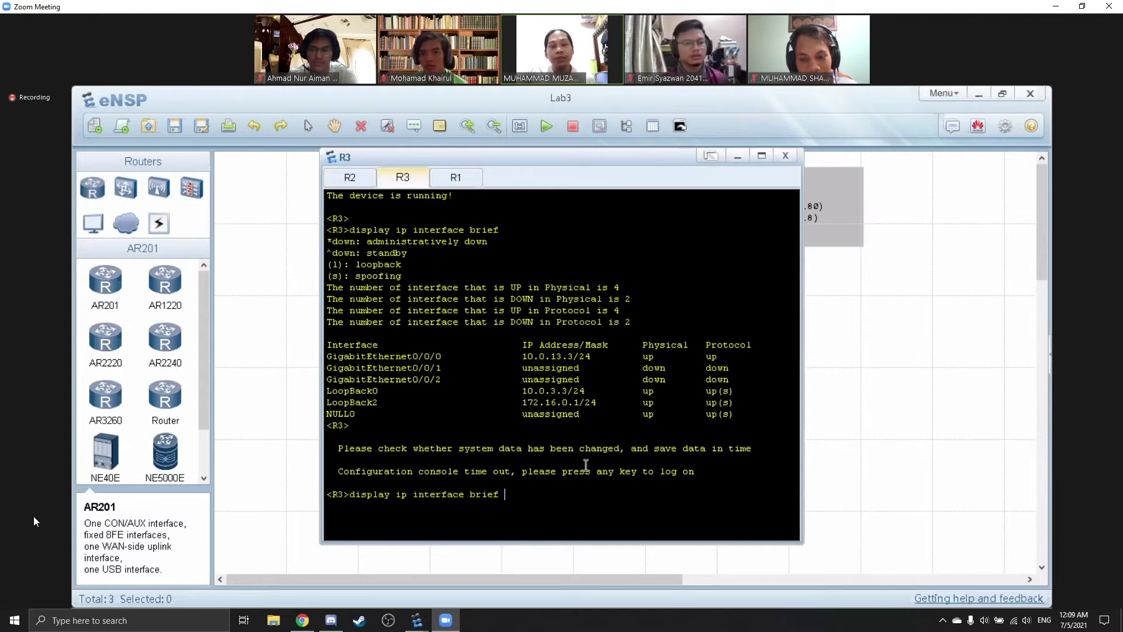
{"action": "key", "text": "Return"}
Run display ip routing-table on R1 and review its OSPF, direct and default route entries
{"action": "left_click", "coordinate": [474, 179]}
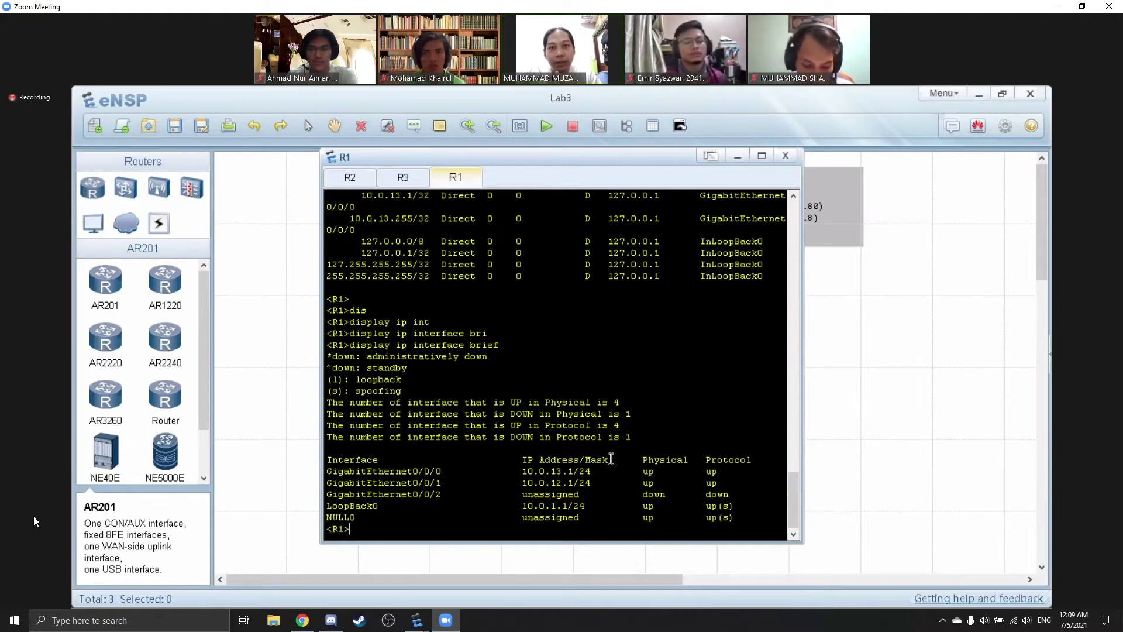
{"action": "type", "text": "displ"}
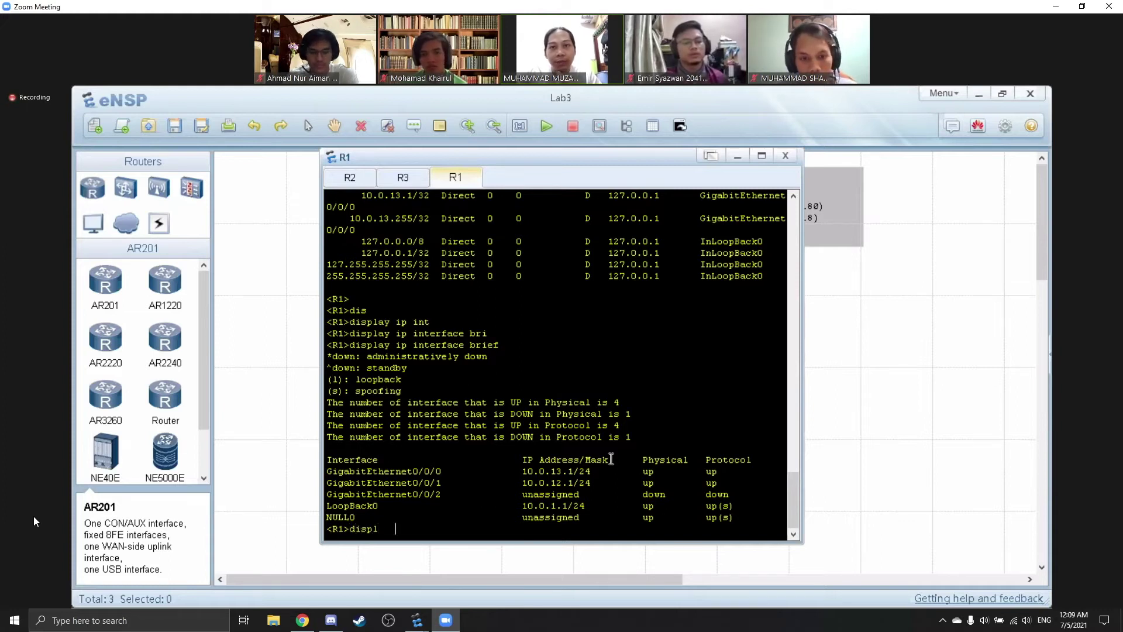
{"action": "key", "text": "Tab"}
{"action": "type", "text": "ip ro"}
{"action": "key", "text": "Tab"}
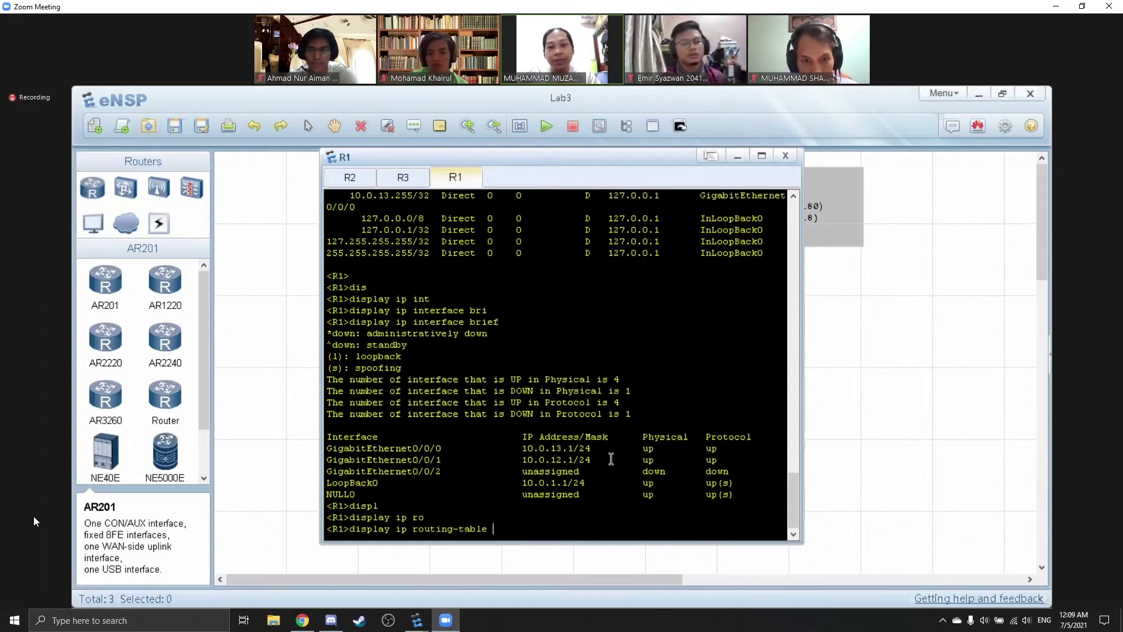
{"action": "key", "text": "Return"}
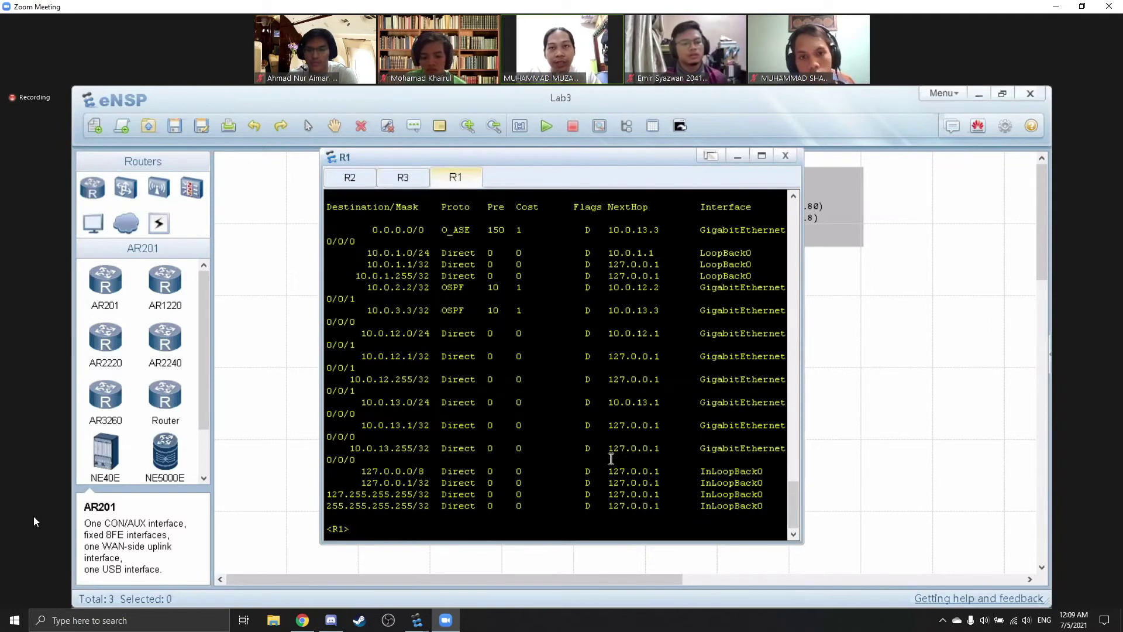
{"action": "scroll", "coordinate": [625, 463], "scroll_direction": "up", "scroll_amount": 2}
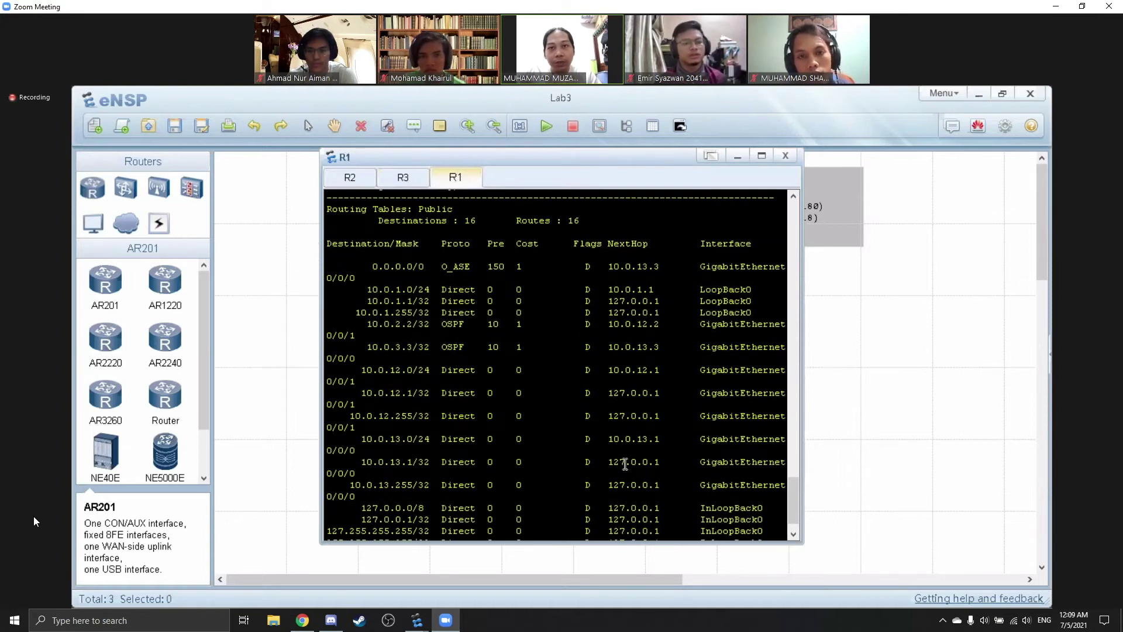
{"action": "scroll", "coordinate": [624, 463], "scroll_direction": "up", "scroll_amount": 1}
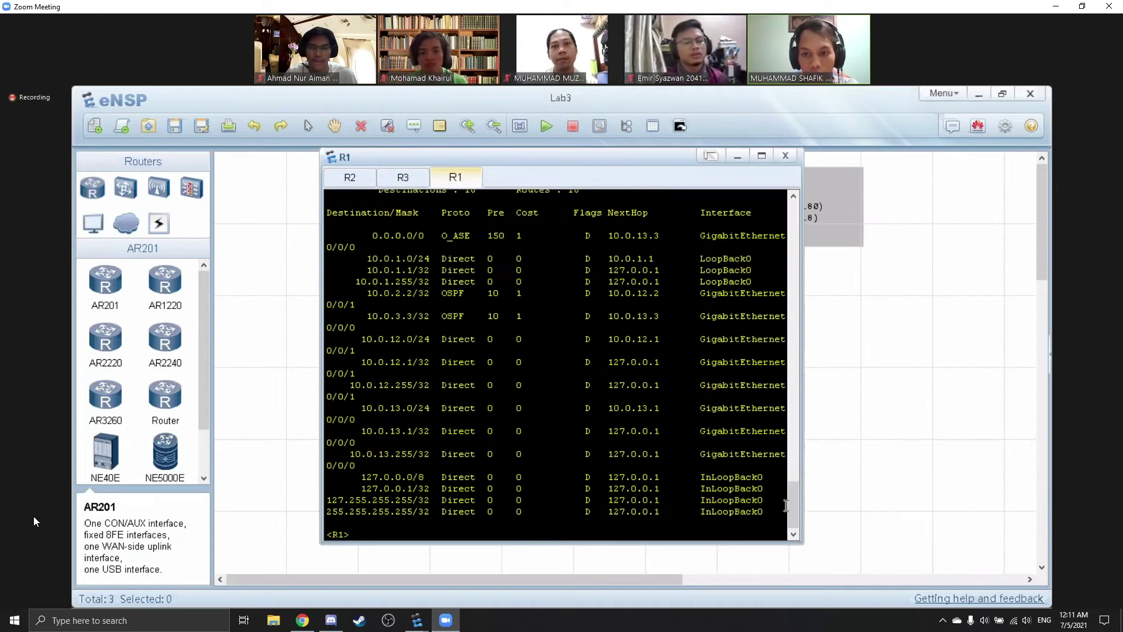
{"action": "scroll", "coordinate": [791, 505], "scroll_direction": "up", "scroll_amount": 2}
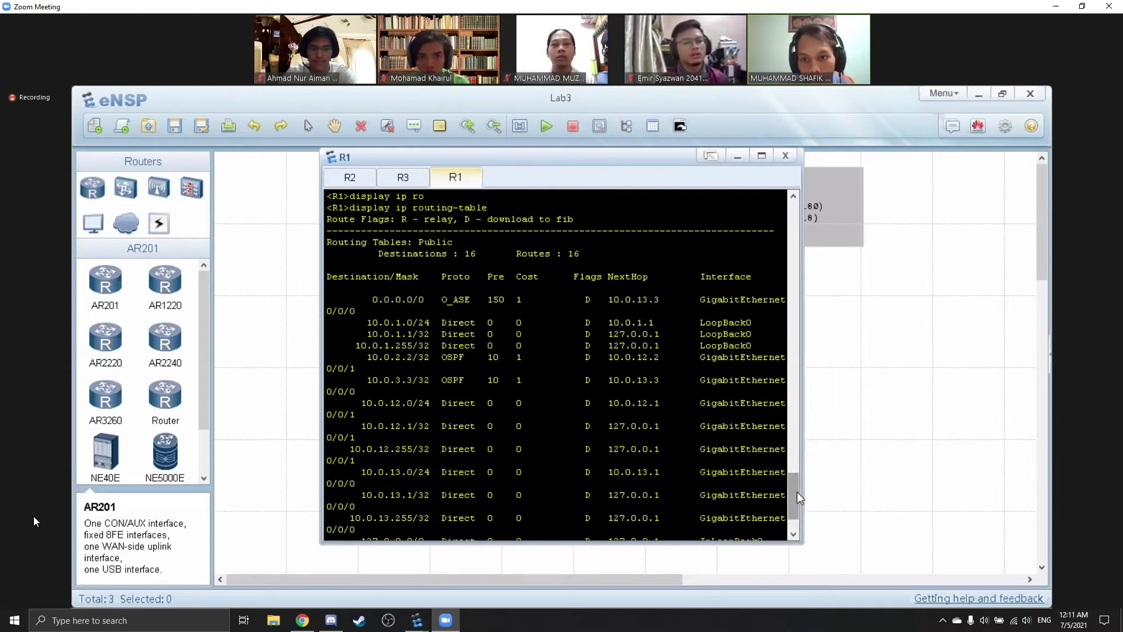
{"action": "left_click_drag", "start_coordinate": [797, 492], "coordinate": [797, 508]}
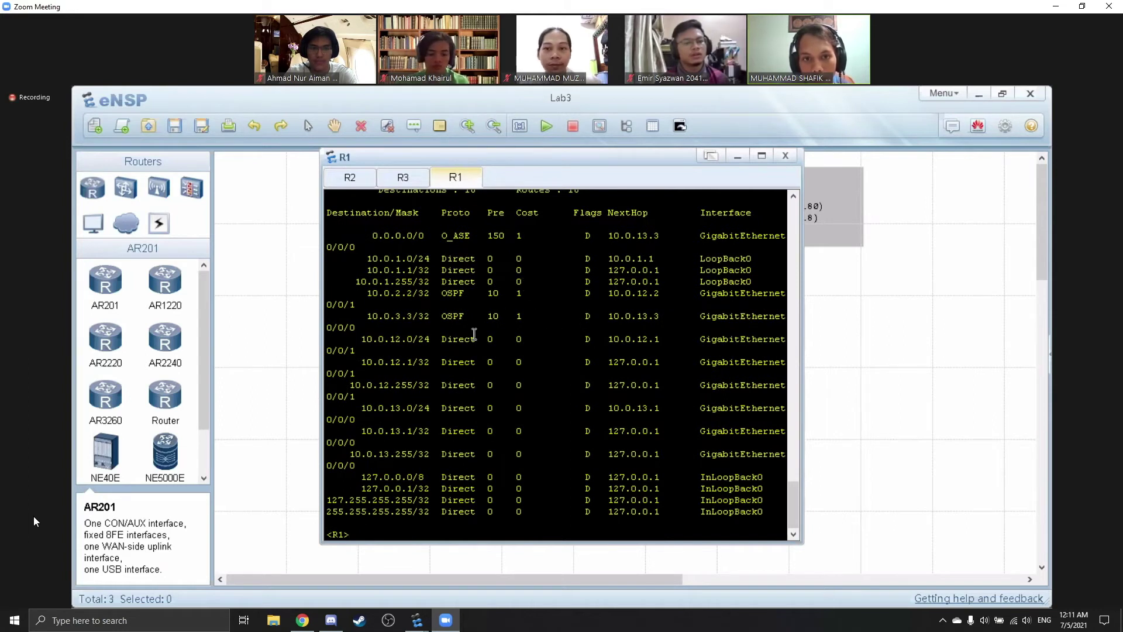
Run display ip routing-table on R2 and review the routes in the output
{"action": "left_click", "coordinate": [350, 177]}
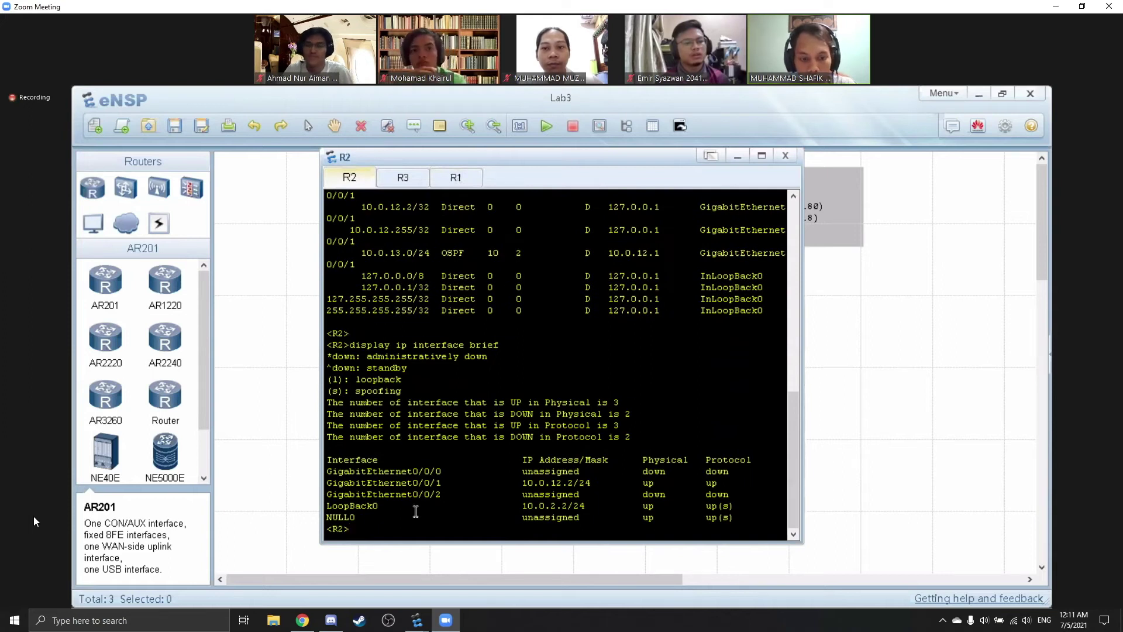
{"action": "type", "text": "displ"}
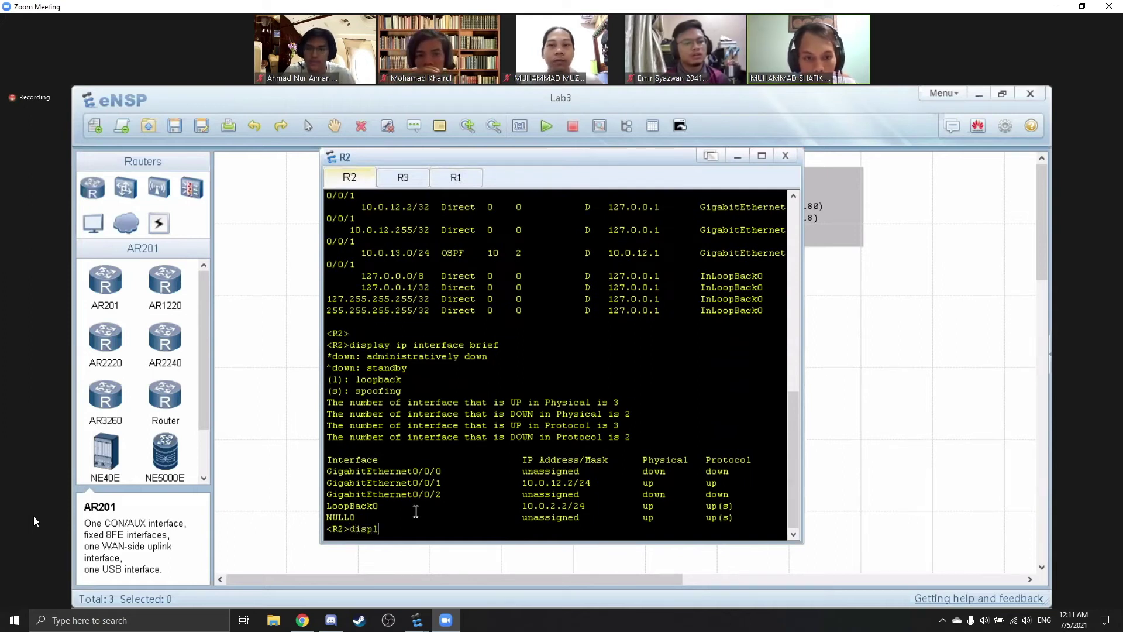
{"action": "key", "text": "Tab"}
{"action": "type", "text": "i "}
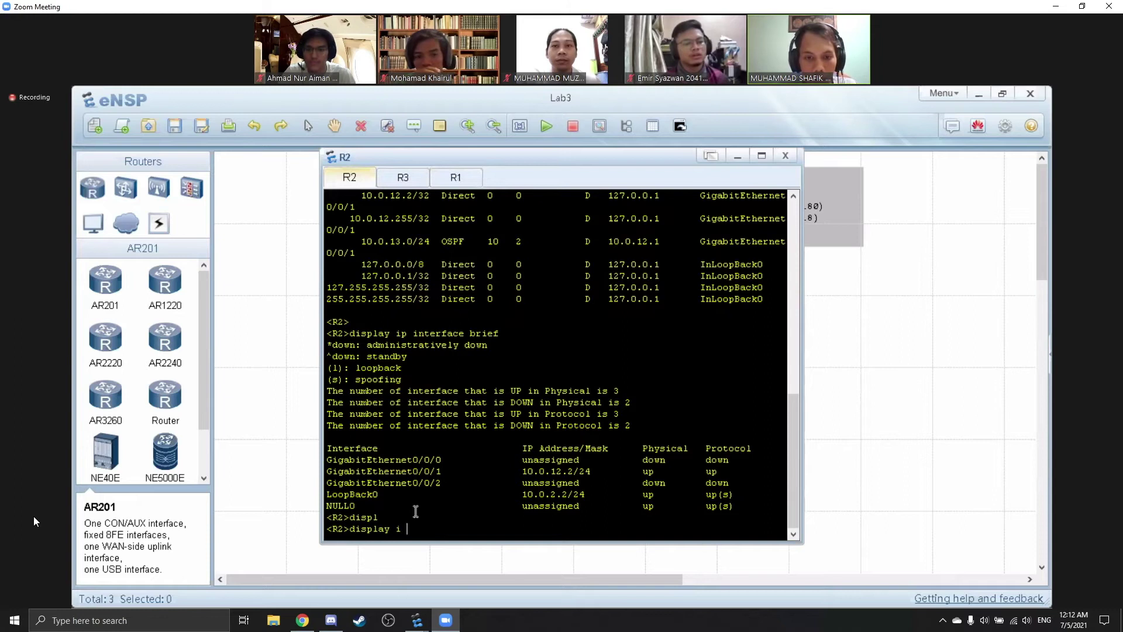
{"action": "type", "text": " ro"}
{"action": "key", "text": "Tab"}
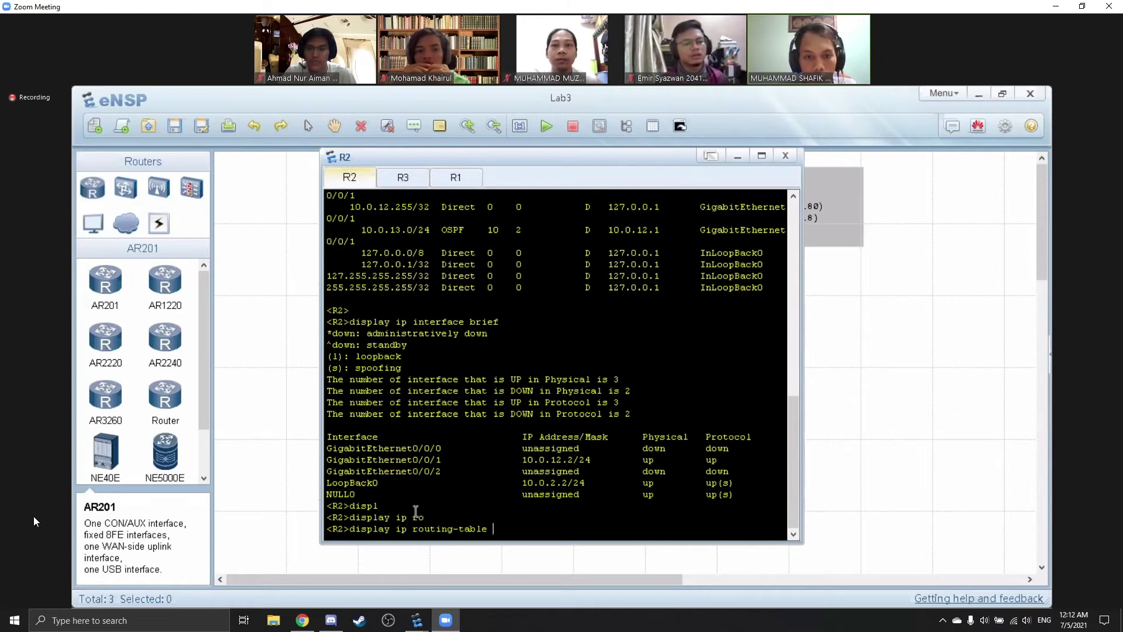
{"action": "key", "text": "Return"}
{"action": "scroll", "coordinate": [444, 308], "scroll_direction": "up", "scroll_amount": 2}
{"action": "scroll", "coordinate": [444, 307], "scroll_direction": "down", "scroll_amount": 2}
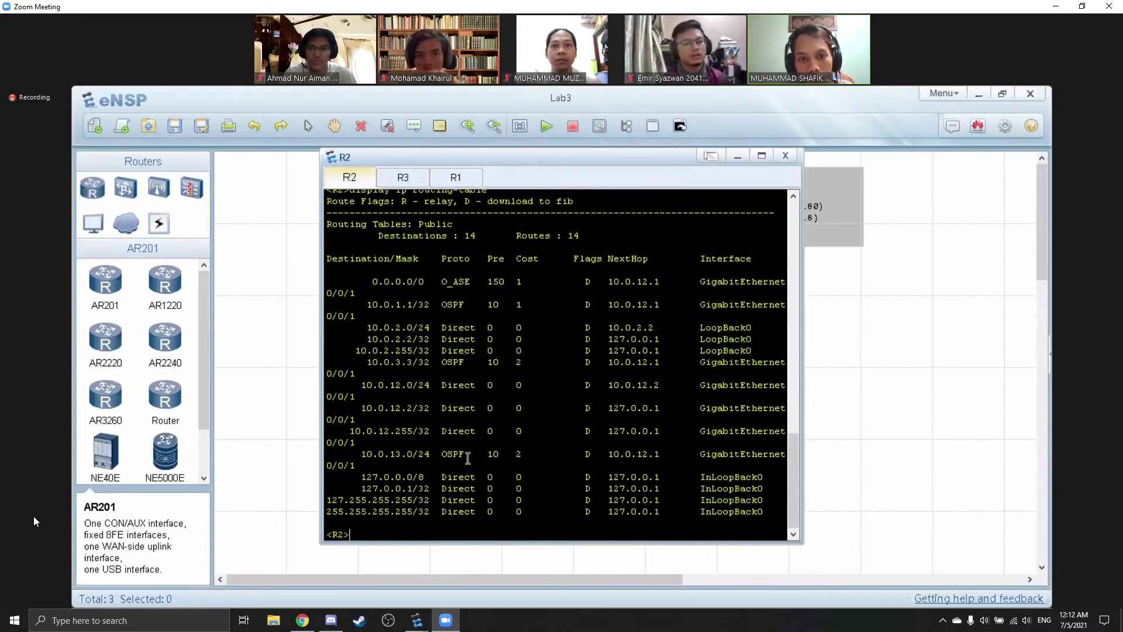
Run display ip routing-table on R3 to view its routes
{"action": "left_click", "coordinate": [403, 178]}
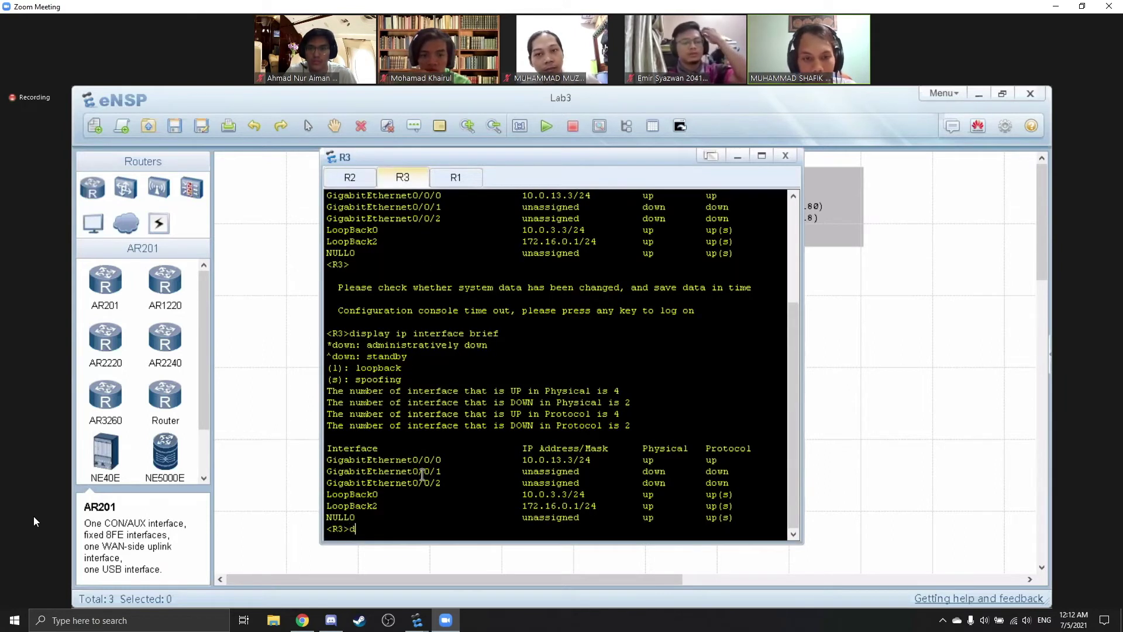
{"action": "type", "text": "dis"}
{"action": "key", "text": "Tab"}
{"action": "type", "text": "ip ro"}
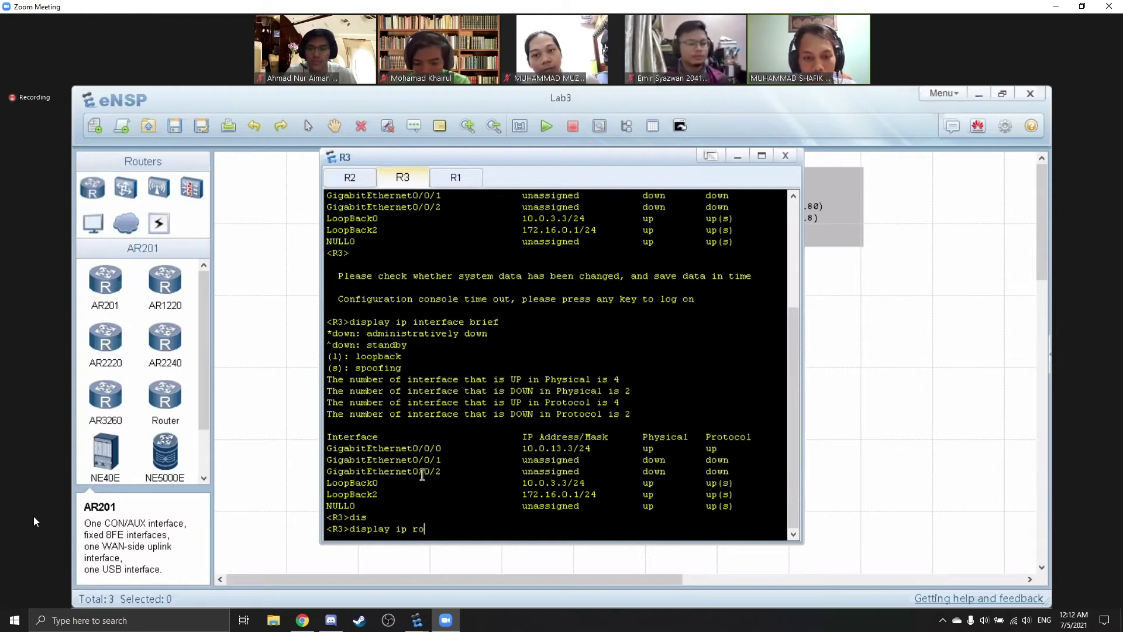
{"action": "key", "text": "Tab"}
{"action": "key", "text": "Return"}
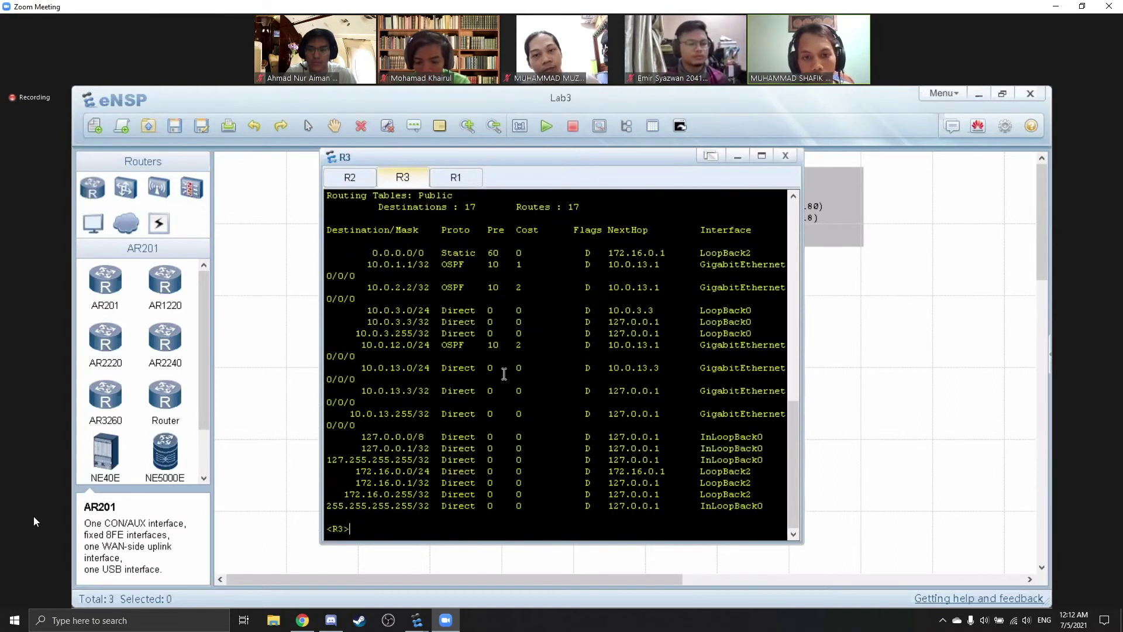
From R2, ping R1's loopback address 10.0.1.1 to test connectivity
{"action": "left_click", "coordinate": [457, 178]}
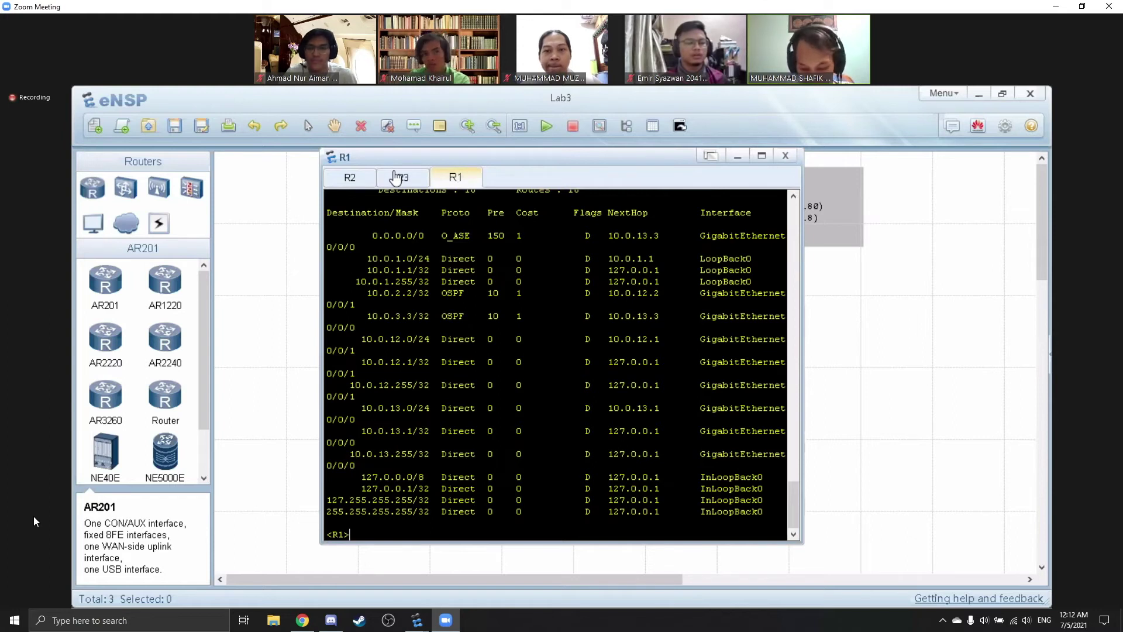
{"action": "left_click", "coordinate": [363, 185]}
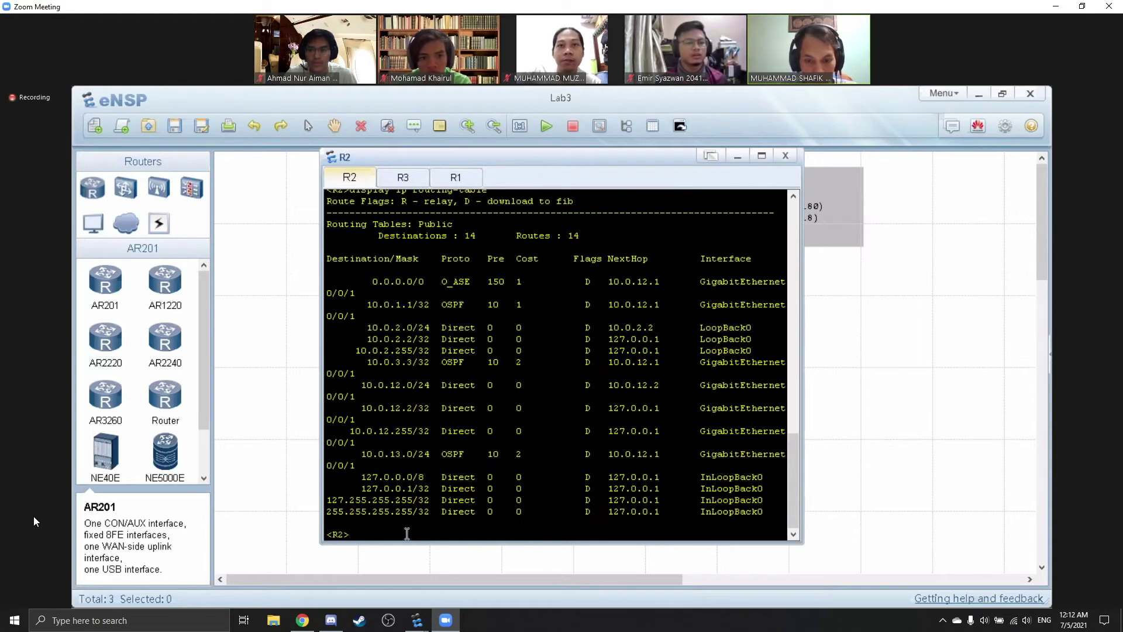
{"action": "type", "text": "ping 10.0"}
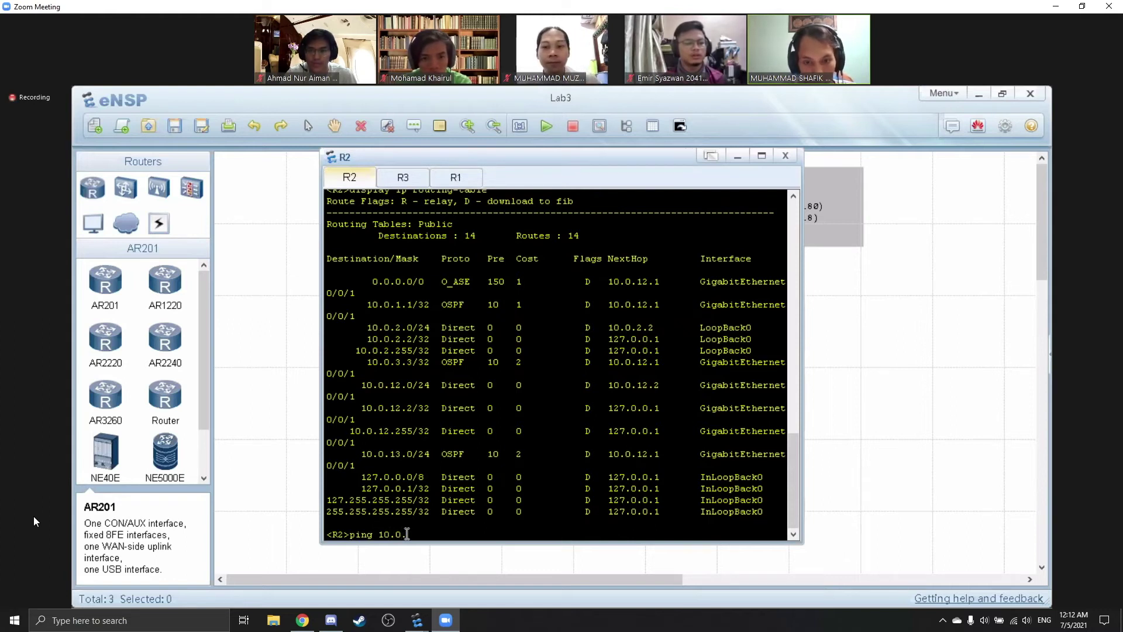
{"action": "type", "text": ".1"}
{"action": "key", "text": "Return"}
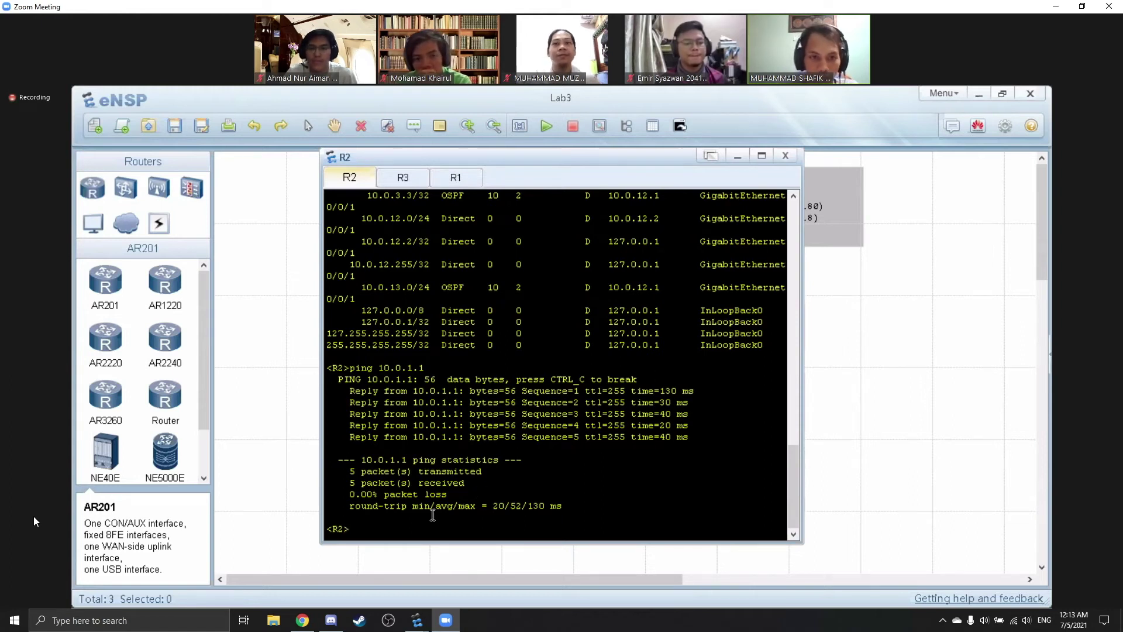
From R2, ping R3's loopback address 10.0.3.3 to test connectivity
{"action": "type", "text": "ping 10"}
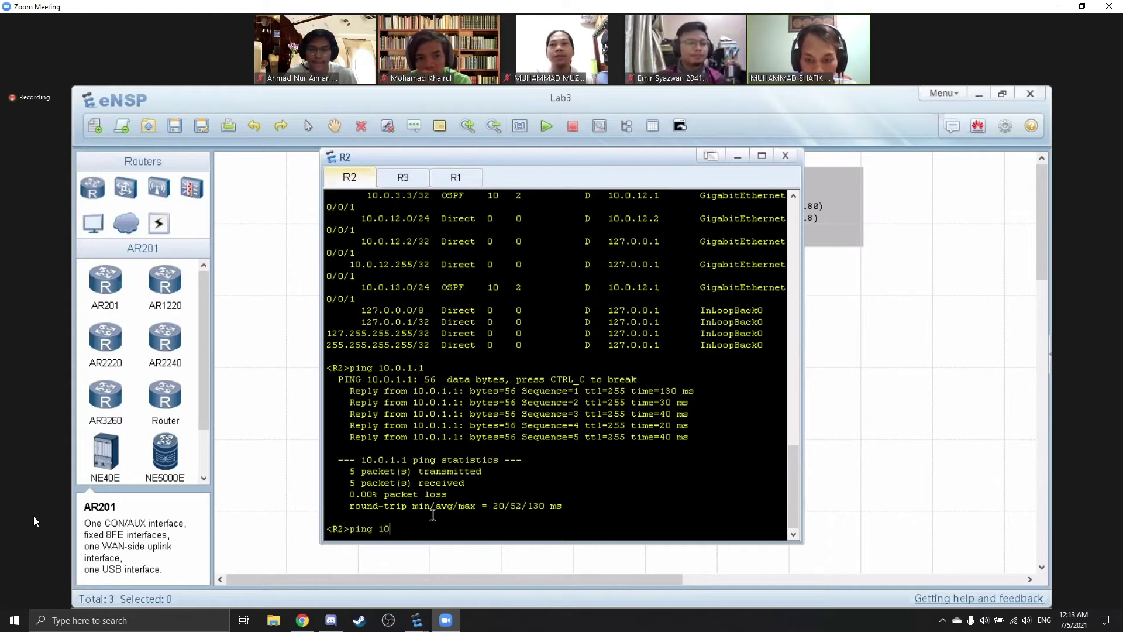
{"action": "type", "text": "."}
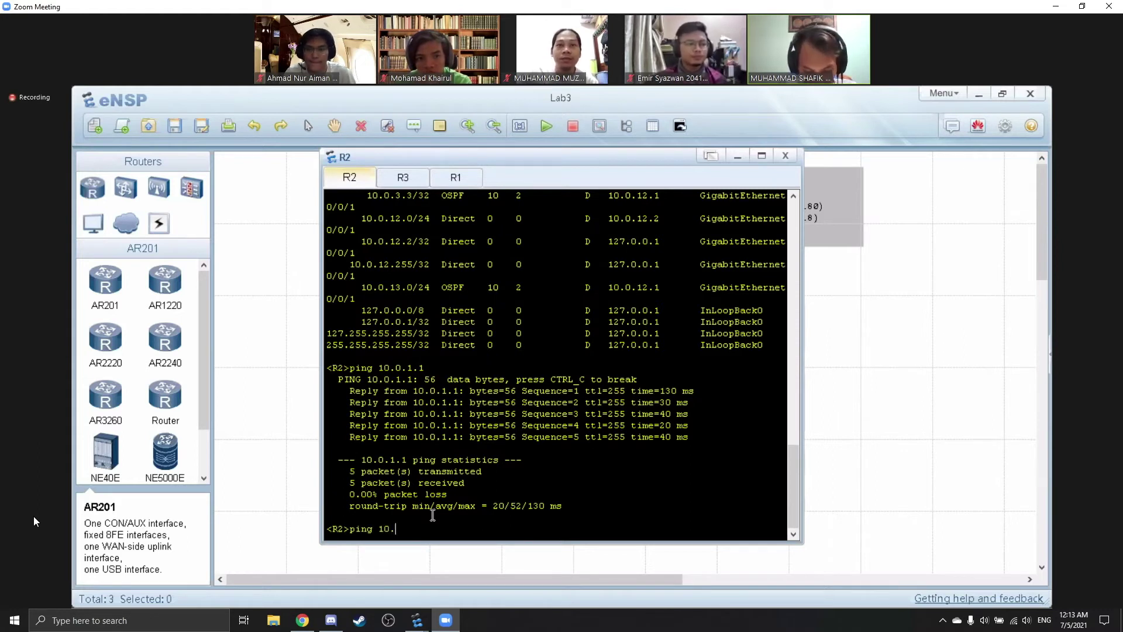
{"action": "type", "text": "0.3.3"}
{"action": "key", "text": "Return"}
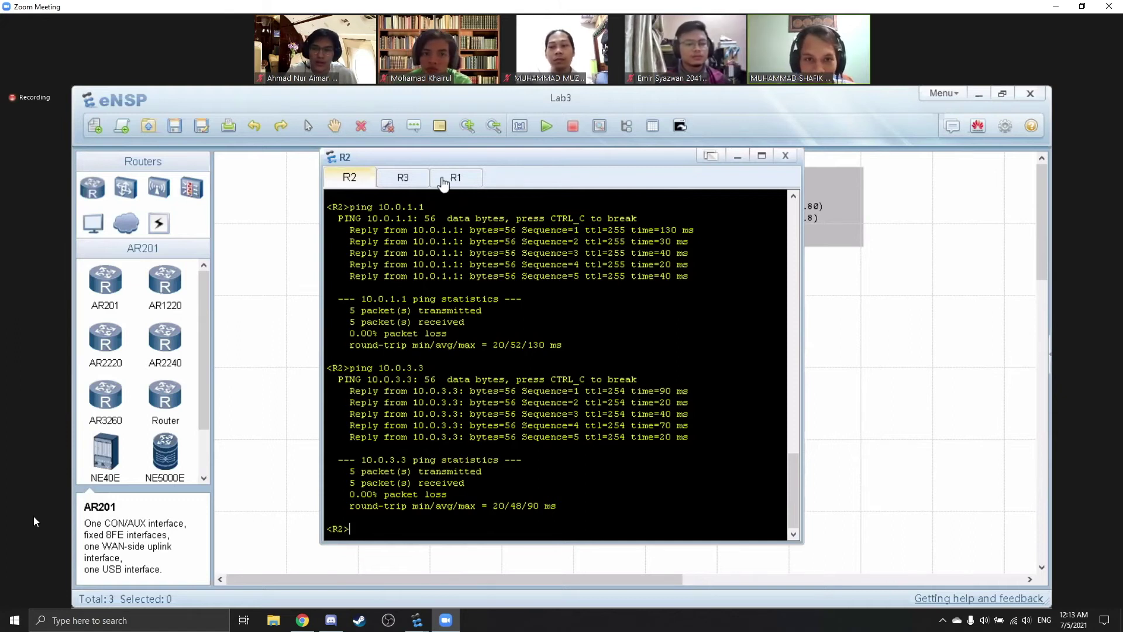
Run display ospf peer on R1 to view the details of its OSPF neighbors
{"action": "left_click", "coordinate": [475, 181]}
{"action": "type", "text": "ddi"}
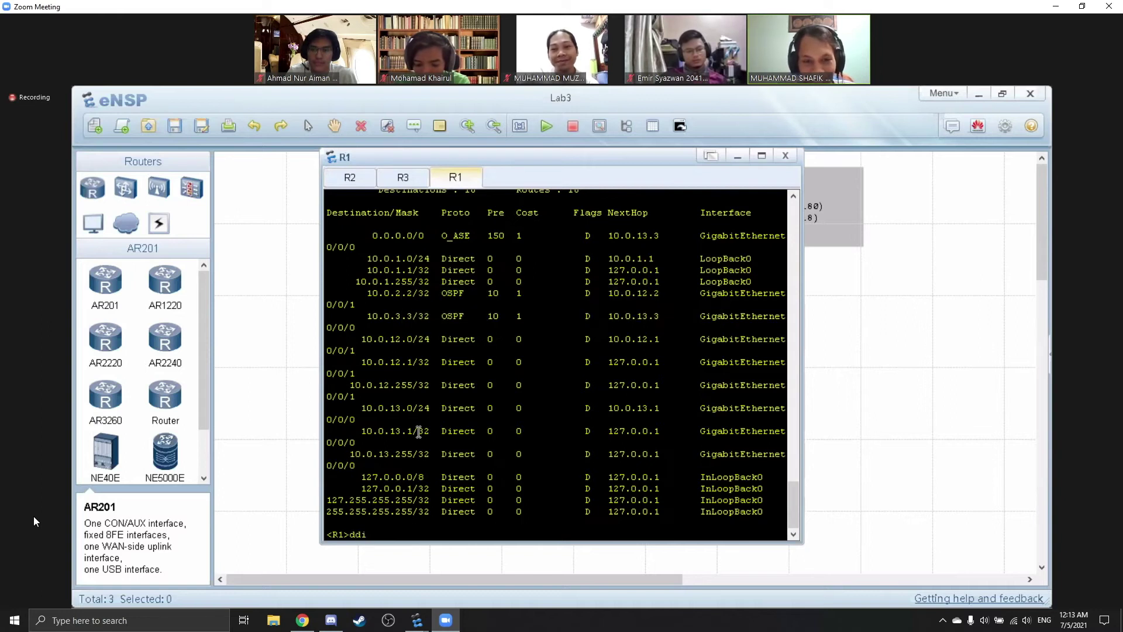
{"action": "key", "text": "Tab"}
{"action": "key", "text": "BackSpace"}
{"action": "key", "text": "BackSpace"}
{"action": "key", "text": "BackSpace"}
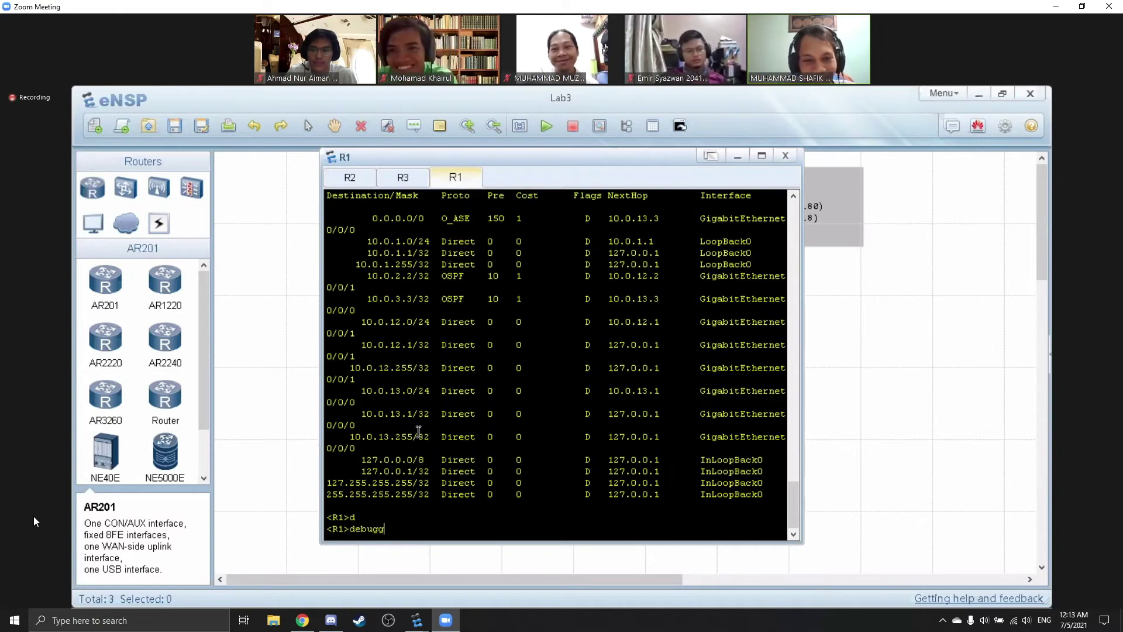
{"action": "key", "text": "BackSpace"}
{"action": "key", "text": "BackSpace"}
{"action": "type", "text": "ispl"}
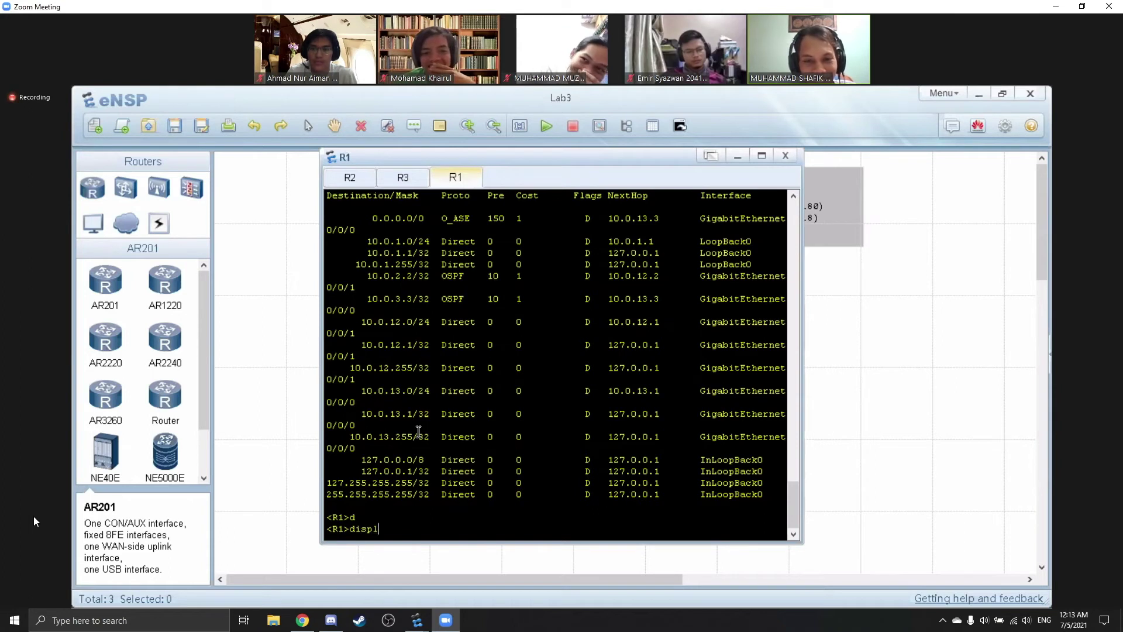
{"action": "key", "text": "Tab"}
{"action": "type", "text": "osp"}
{"action": "key", "text": "Tab"}
{"action": "type", "text": "peer"}
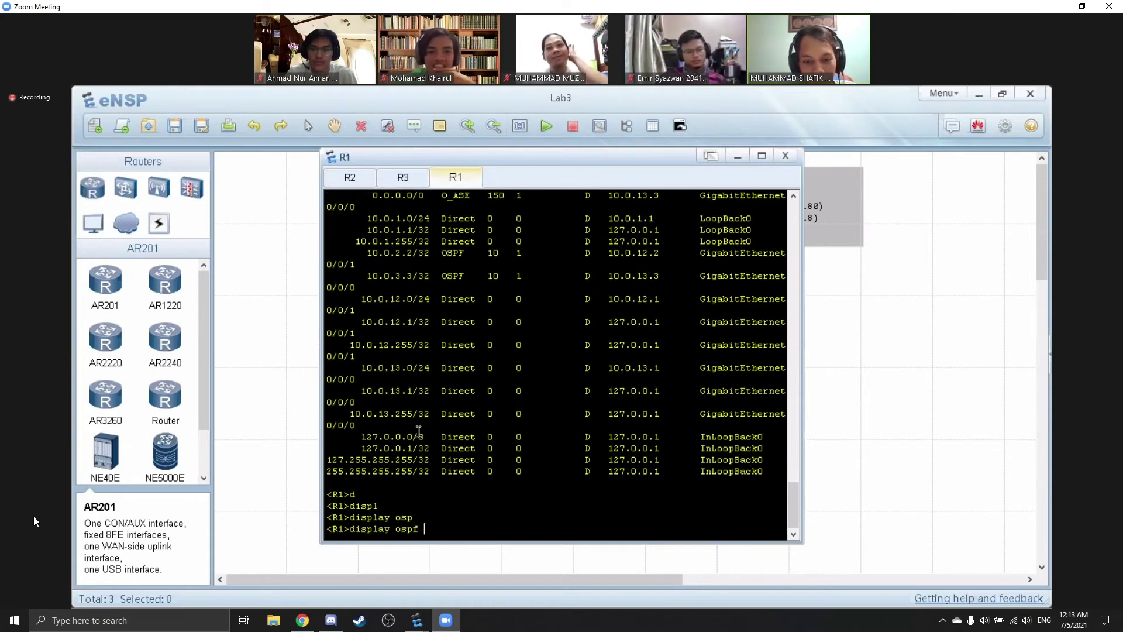
{"action": "key", "text": "Return"}
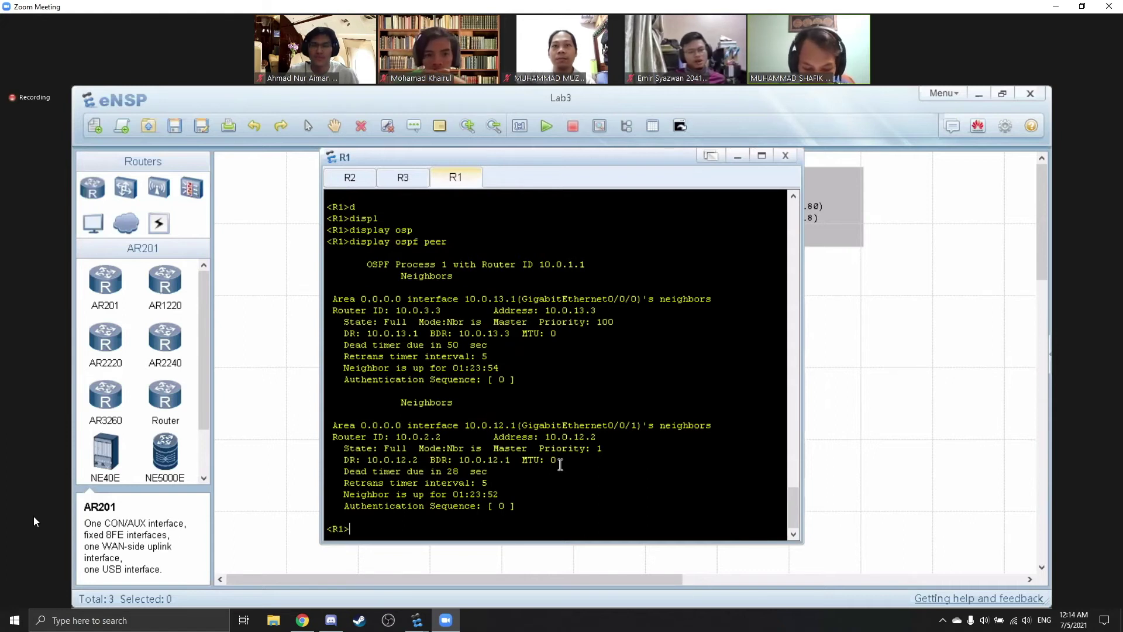
Run display ospf peer brief on R1 to view its OSPF neighbor summary
{"action": "type", "text": "disp"}
{"action": "key", "text": "Tab"}
{"action": "type", "text": "ospf pee"}
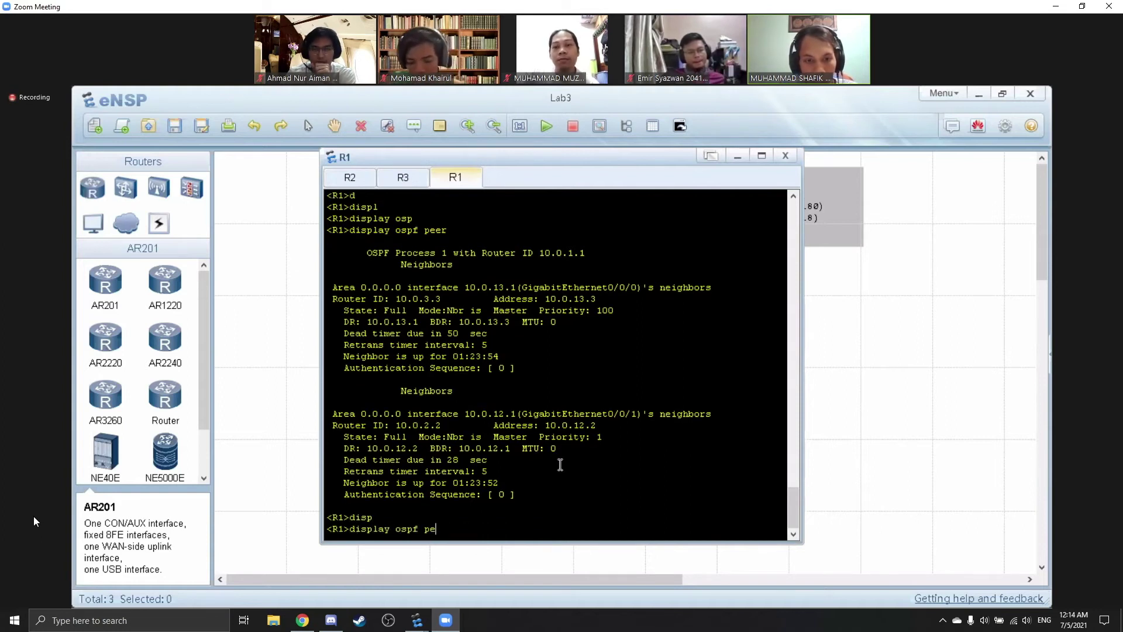
{"action": "key", "text": "Tab"}
{"action": "type", "text": "brief"}
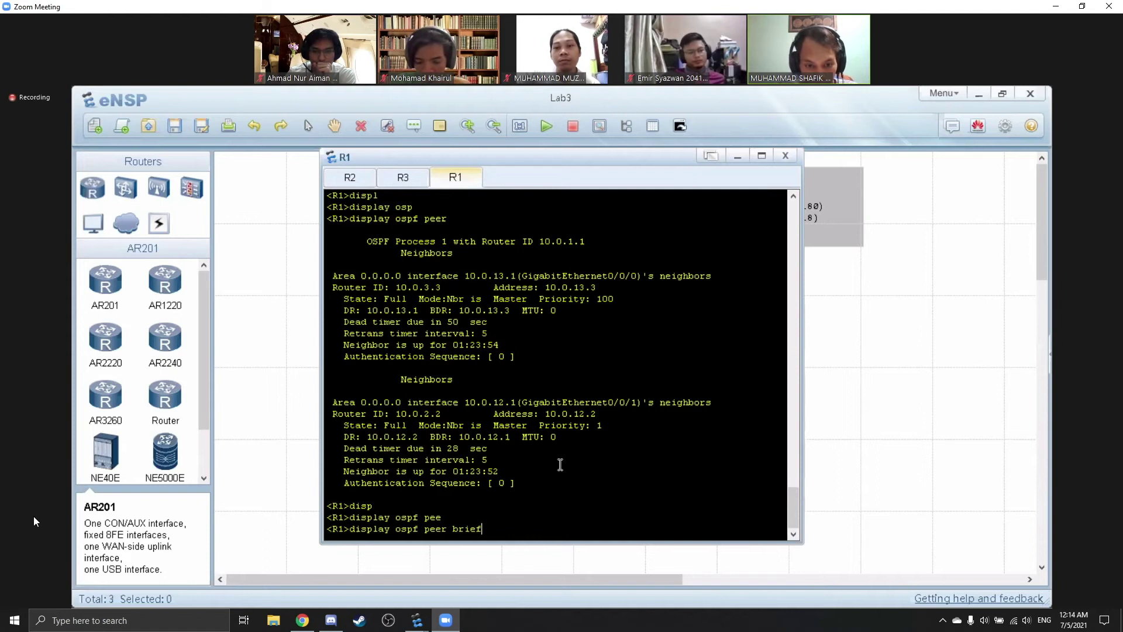
{"action": "key", "text": "Return"}
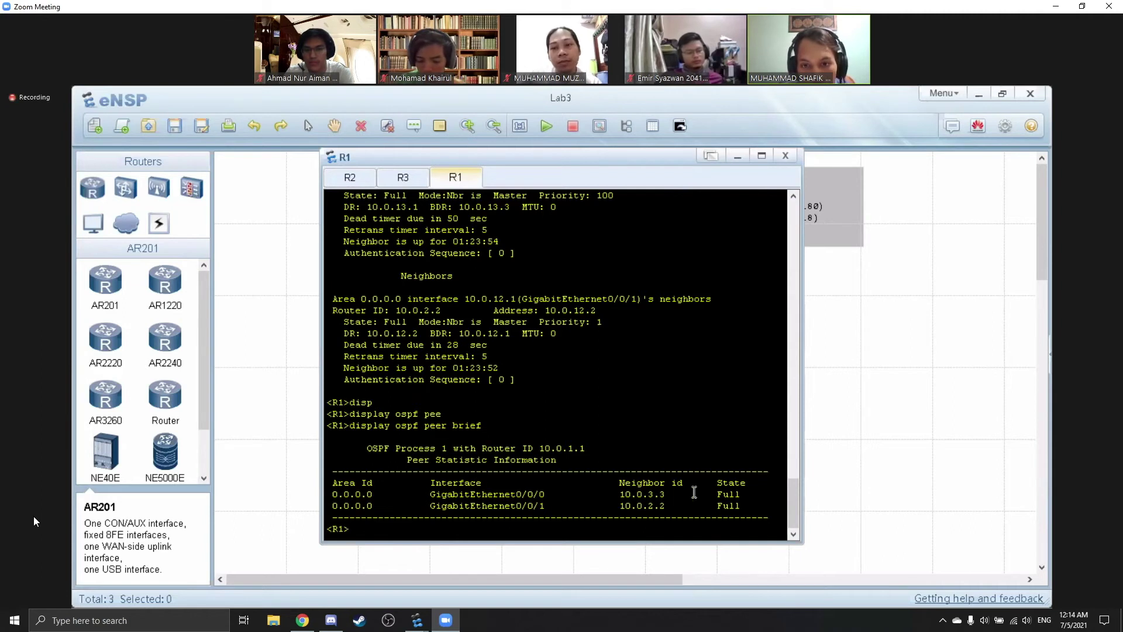
Run display ospf peer brief on R2 to view its OSPF neighbor summary
{"action": "left_click", "coordinate": [368, 179]}
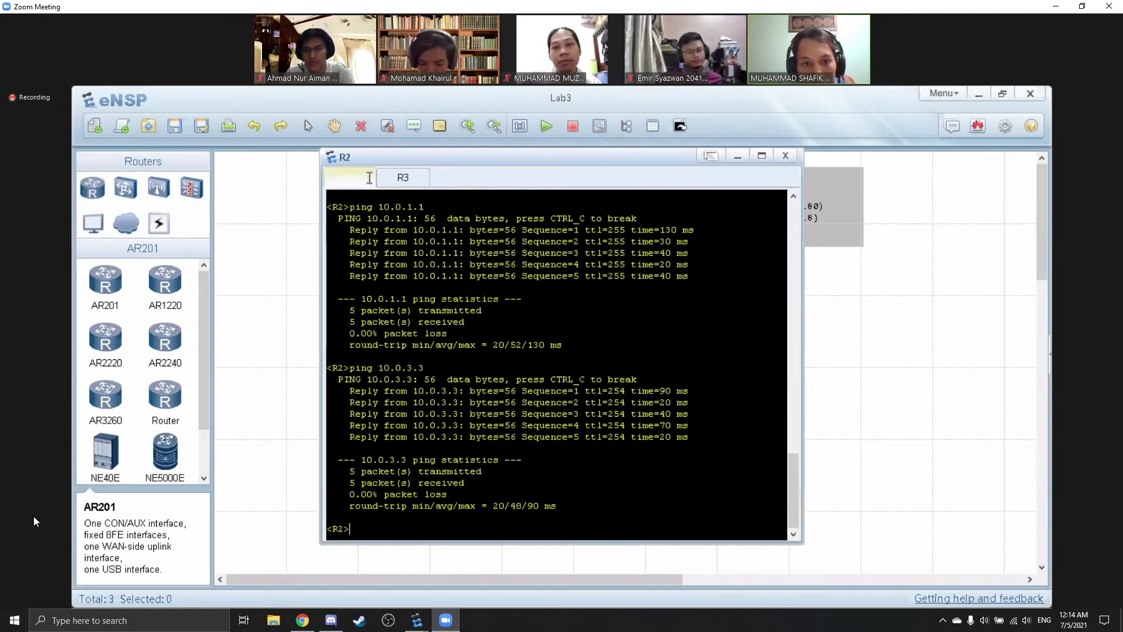
{"action": "type", "text": "display "}
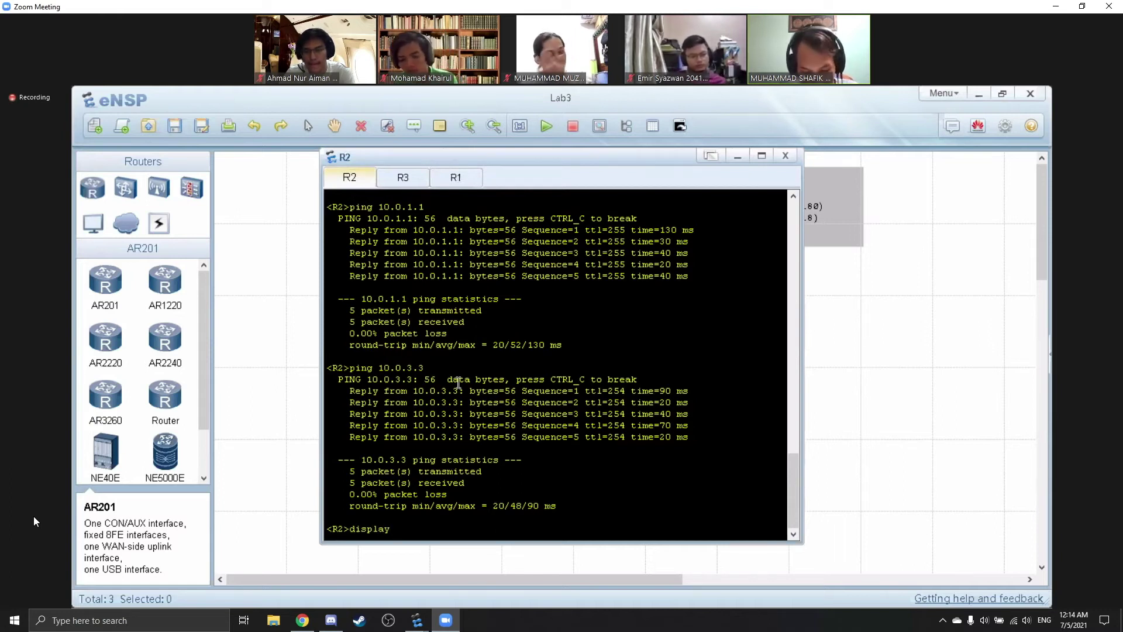
{"action": "type", "text": "osp"}
{"action": "key", "text": "Tab"}
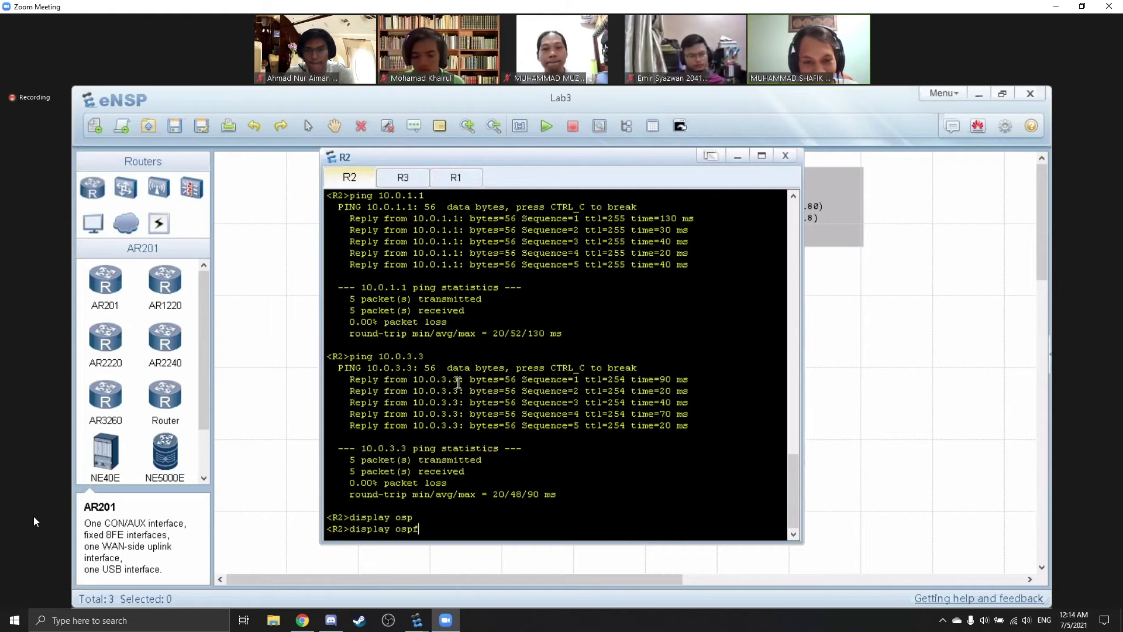
{"action": "type", "text": "pee"}
{"action": "key", "text": "Tab"}
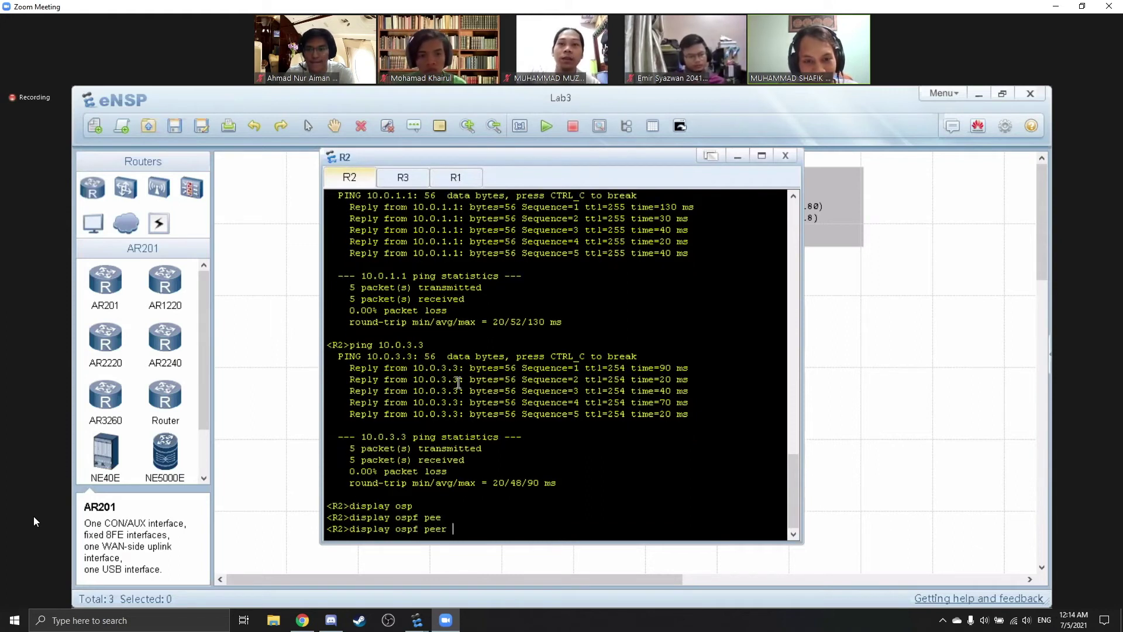
{"action": "type", "text": "bri"}
{"action": "key", "text": "Tab"}
{"action": "key", "text": "Return"}
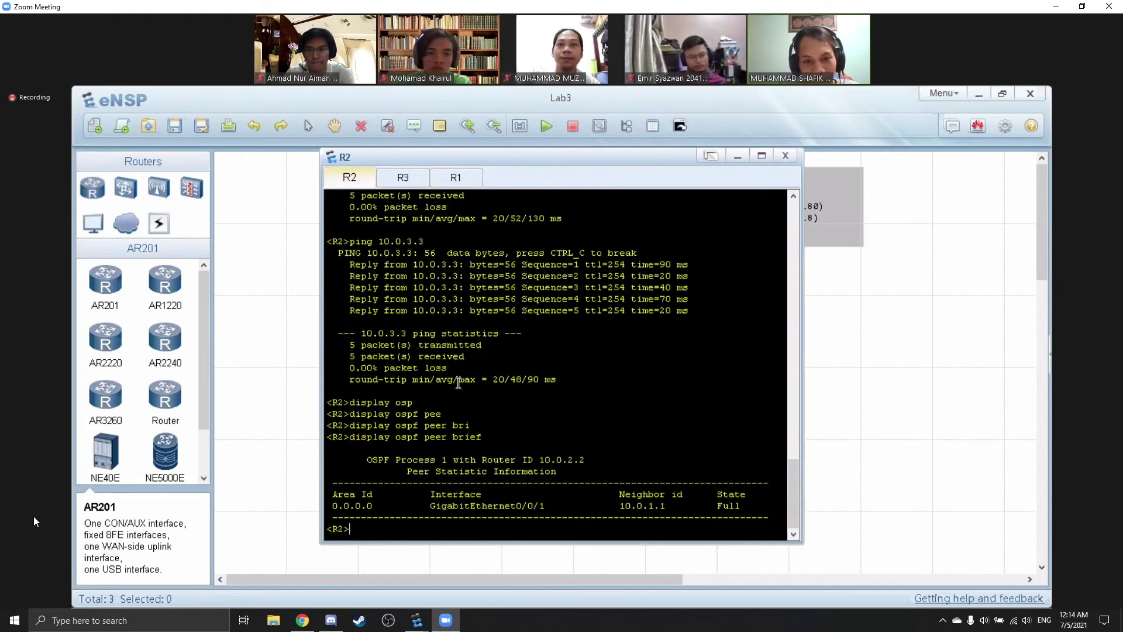
Run display ospf peer brief on R3 to view its OSPF neighbor summary
{"action": "left_click", "coordinate": [413, 184]}
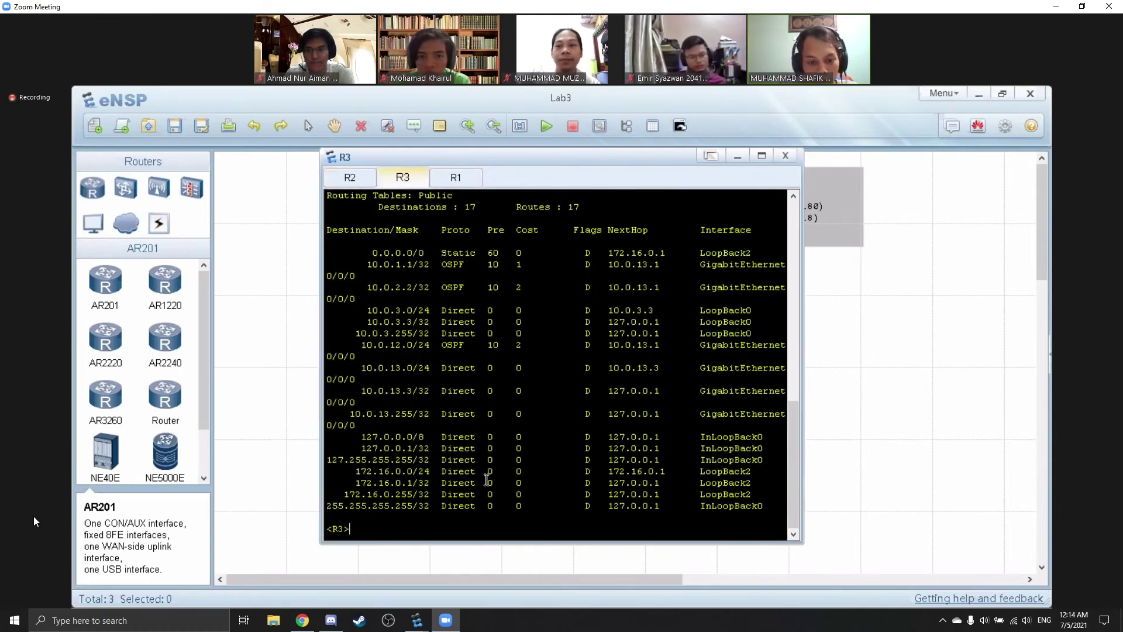
{"action": "type", "text": "displ"}
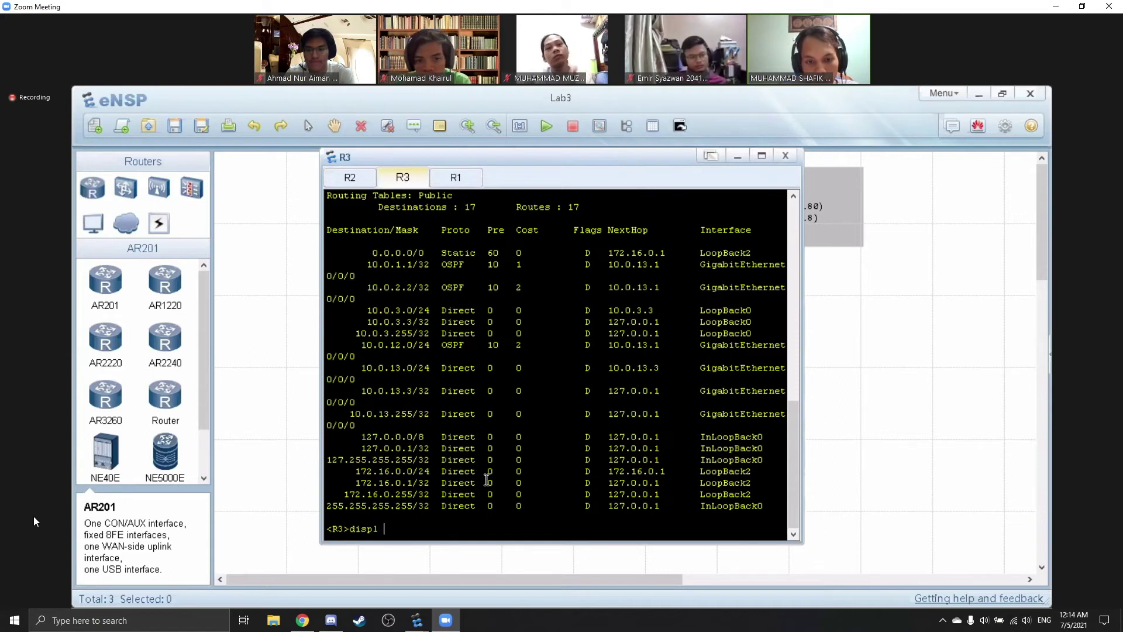
{"action": "key", "text": "Tab"}
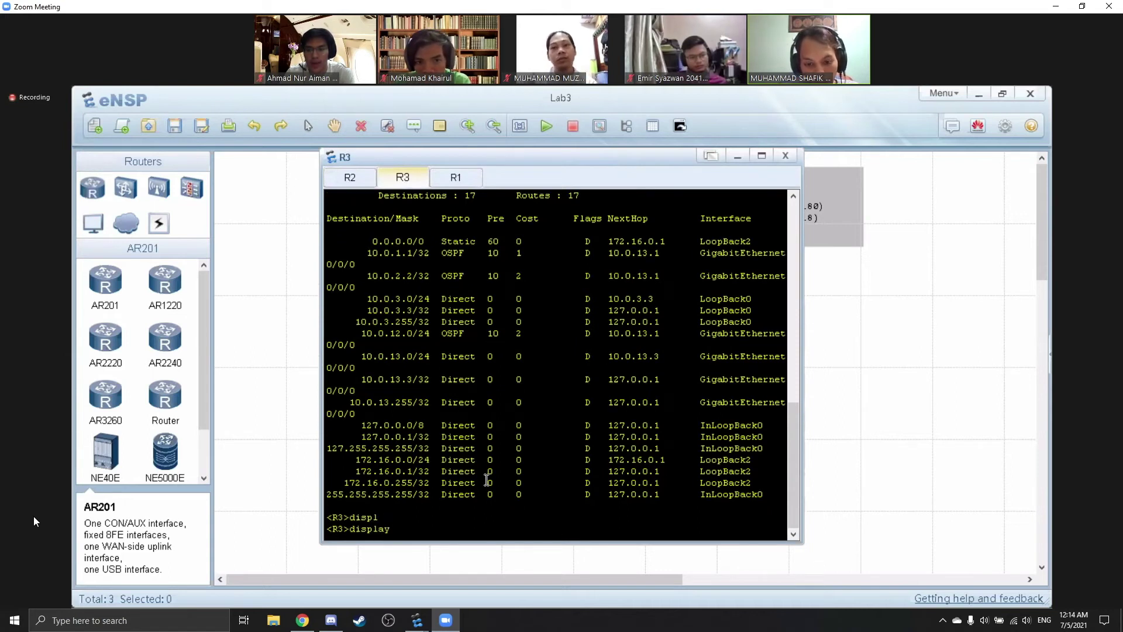
{"action": "type", "text": "osp"}
{"action": "key", "text": "Tab"}
{"action": "type", "text": "pee"}
{"action": "key", "text": "Tab"}
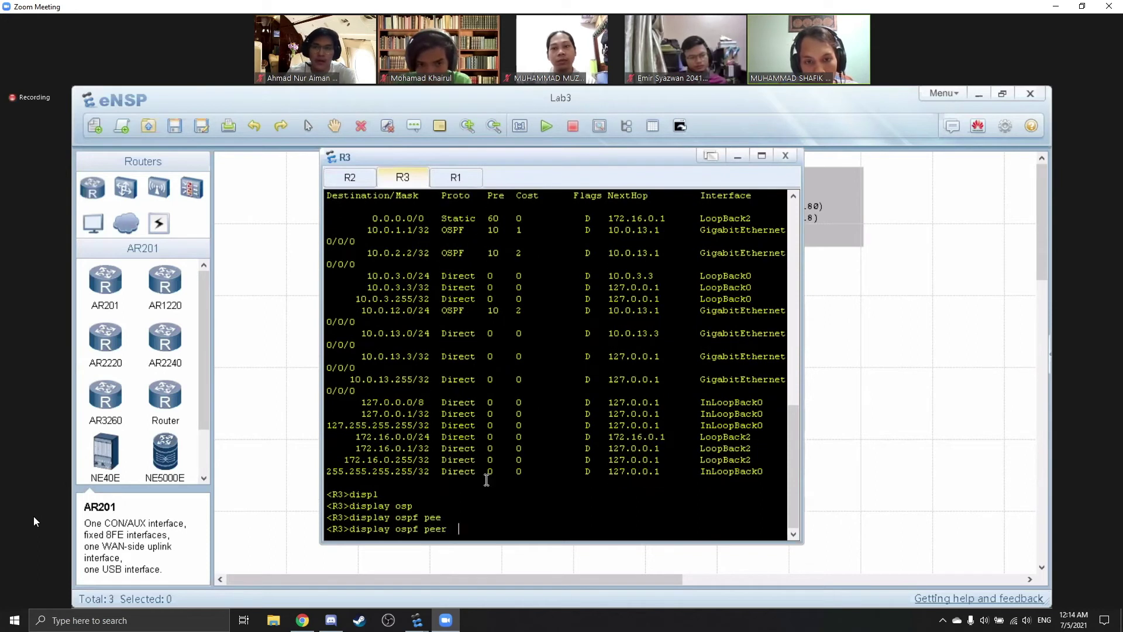
{"action": "key", "text": "BackSpace"}
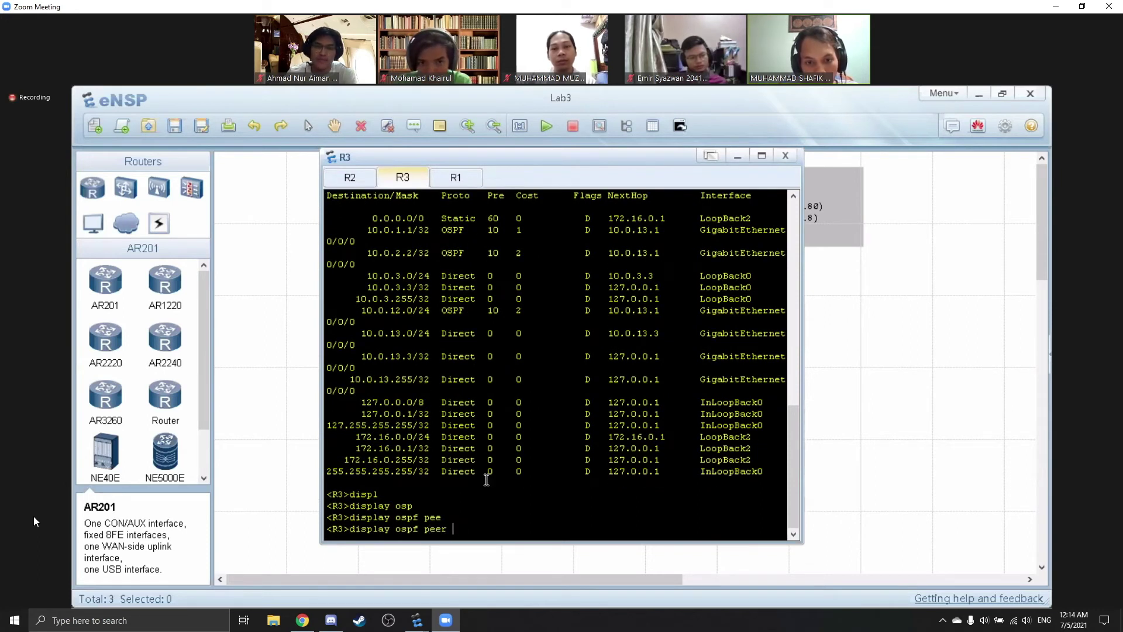
{"action": "type", "text": "b"}
{"action": "key", "text": "Tab"}
{"action": "key", "text": "Return"}
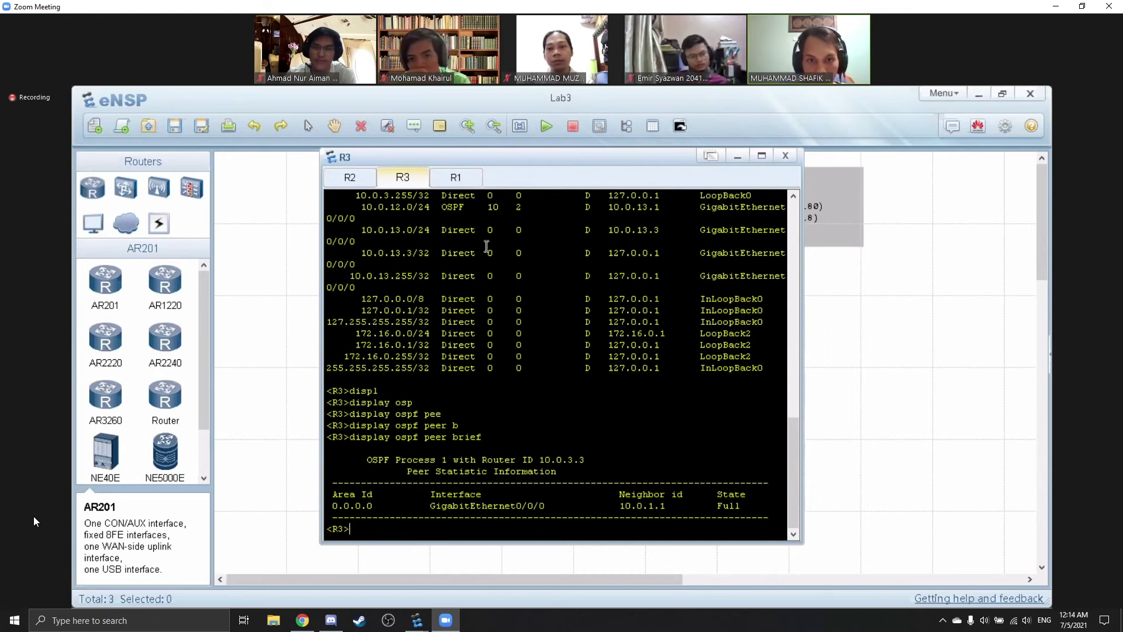
Run display ospf interface GigabitEthernet 0/0/0 on R1 and examine the interface's Hello and Dead timers
{"action": "left_click", "coordinate": [462, 183]}
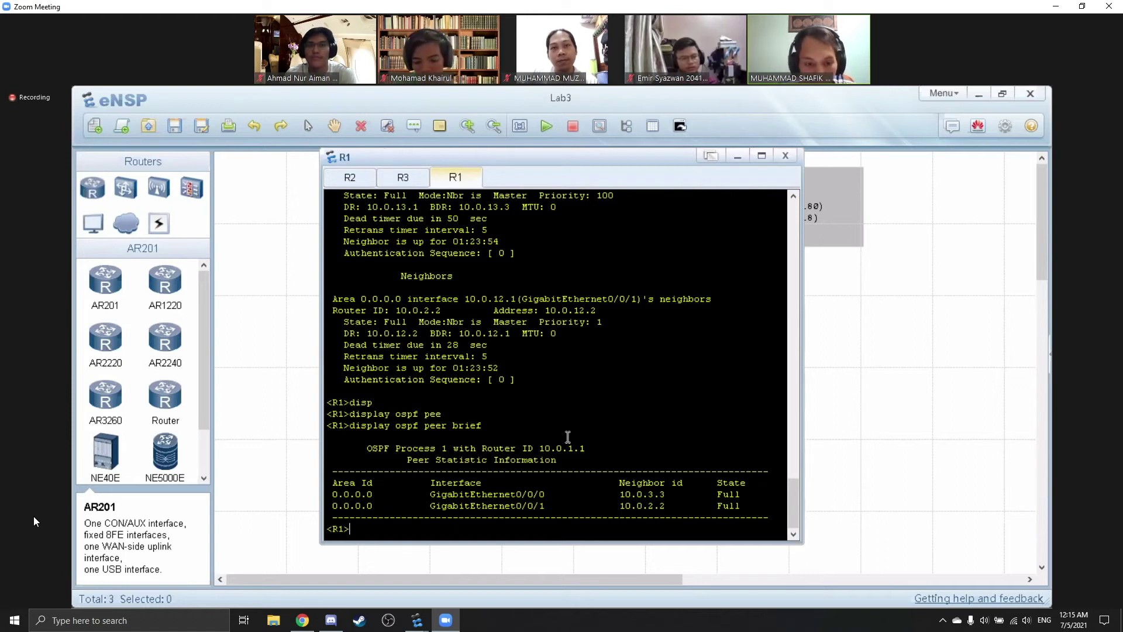
{"action": "type", "text": "displ"}
{"action": "key", "text": "Tab"}
{"action": "type", "text": "osp"}
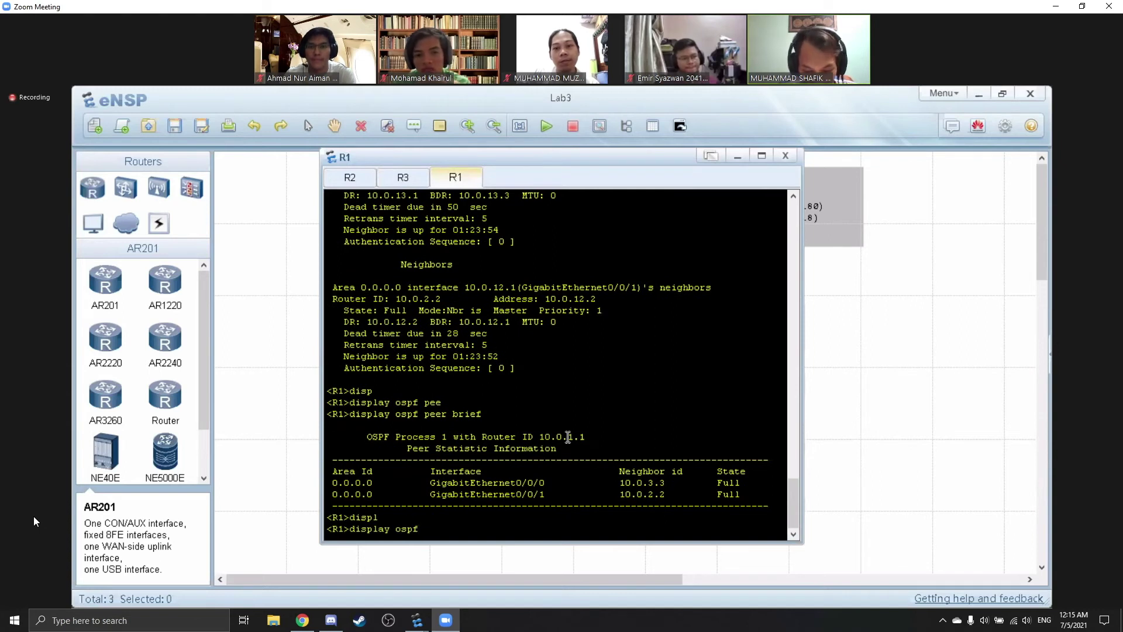
{"action": "type", "text": "f int"}
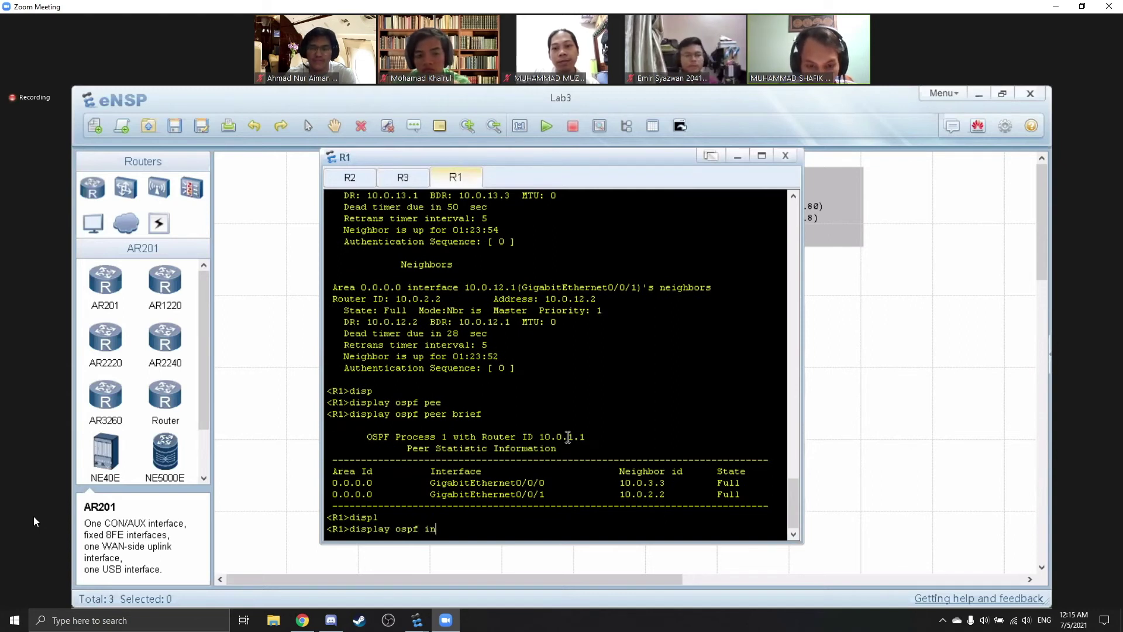
{"action": "key", "text": "Tab"}
{"action": "type", "text": "gi"}
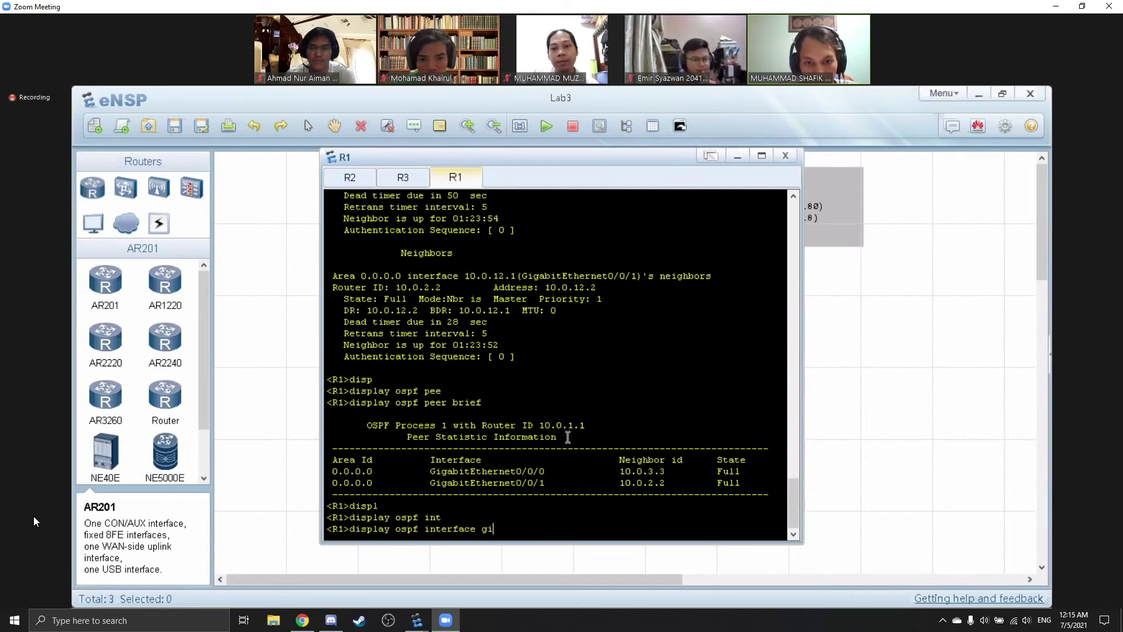
{"action": "key", "text": "Tab"}
{"action": "type", "text": "0"}
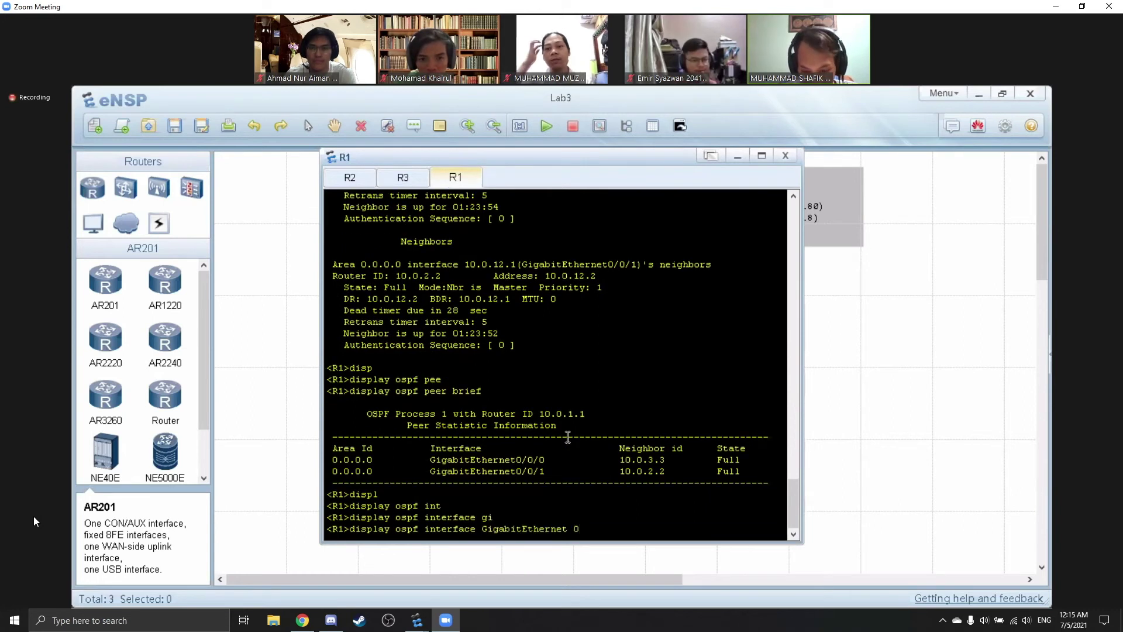
{"action": "type", "text": "/0/0"}
{"action": "key", "text": "Return"}
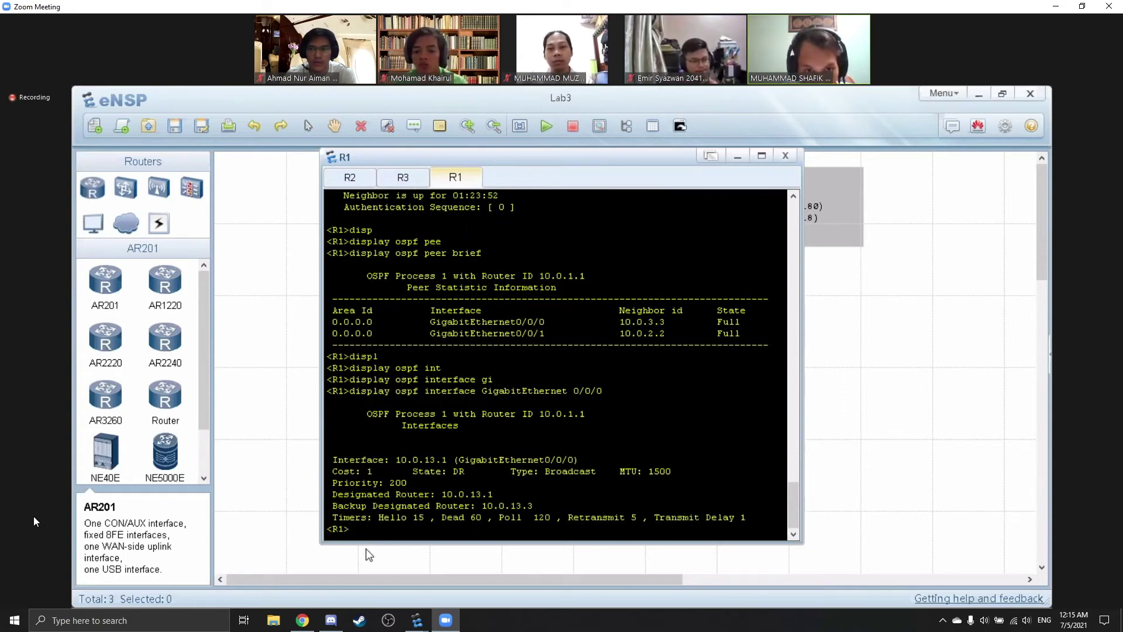
{"action": "left_click_drag", "start_coordinate": [379, 518], "coordinate": [484, 520]}
{"action": "left_click", "coordinate": [429, 535]}
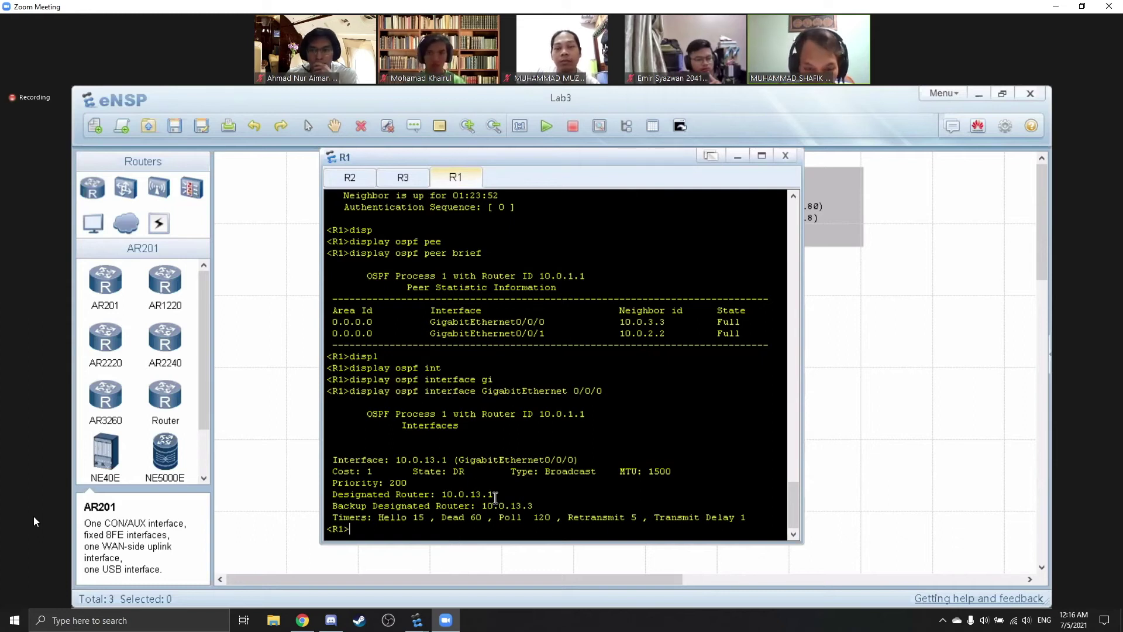
Run display ospf peer brief on R1 again to recheck its neighbor states
{"action": "type", "text": "displ"}
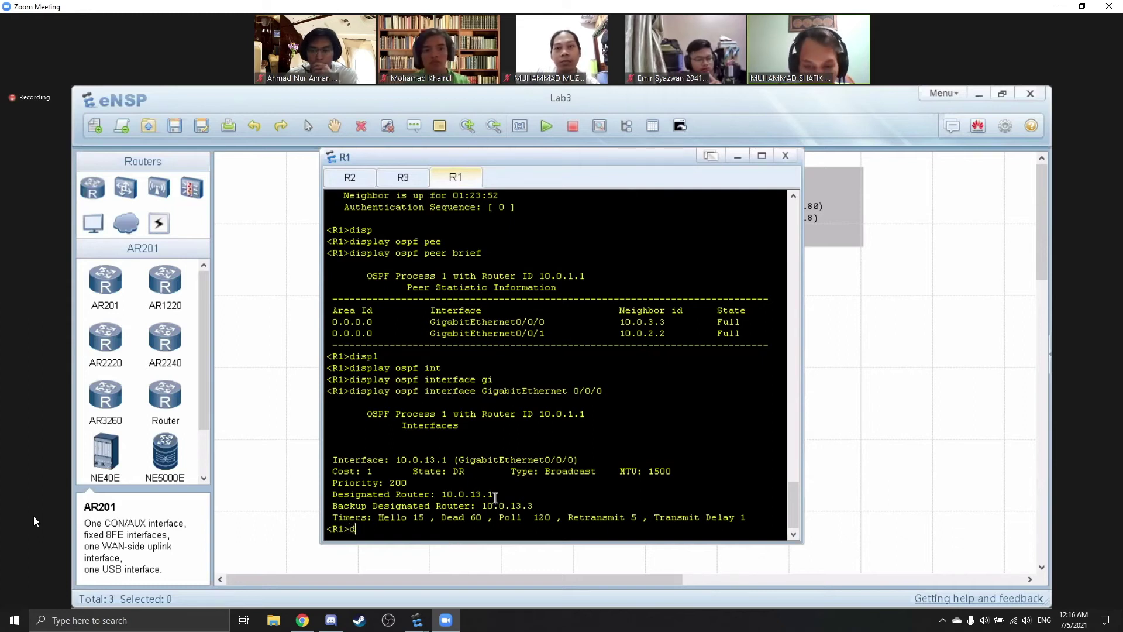
{"action": "key", "text": "Tab"}
{"action": "type", "text": "ospf pee"}
{"action": "key", "text": "Tab"}
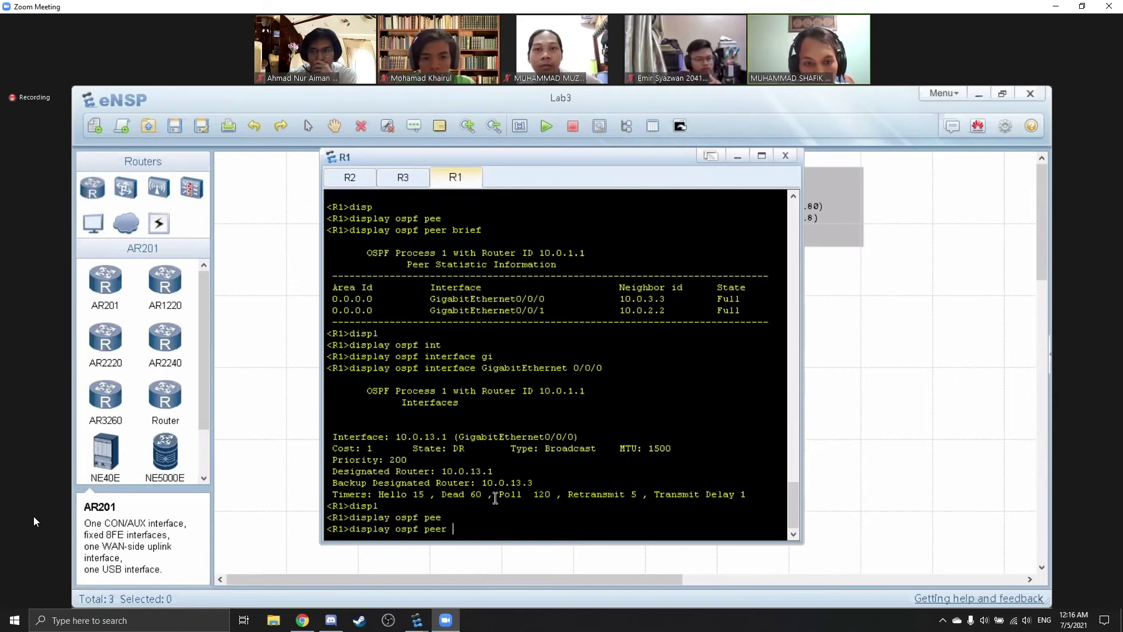
{"action": "type", "text": "brief"}
{"action": "key", "text": "Return"}
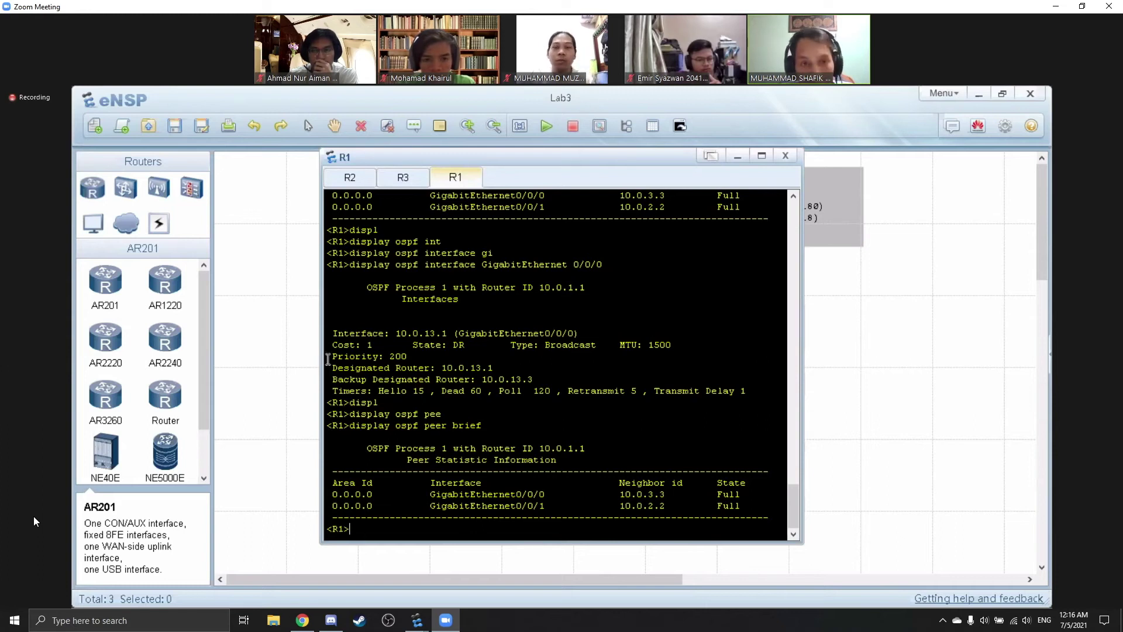
Run display ospf interface GigabitEthernet 0/0/0 on R3 to view the interface's OSPF settings
{"action": "left_click", "coordinate": [400, 182]}
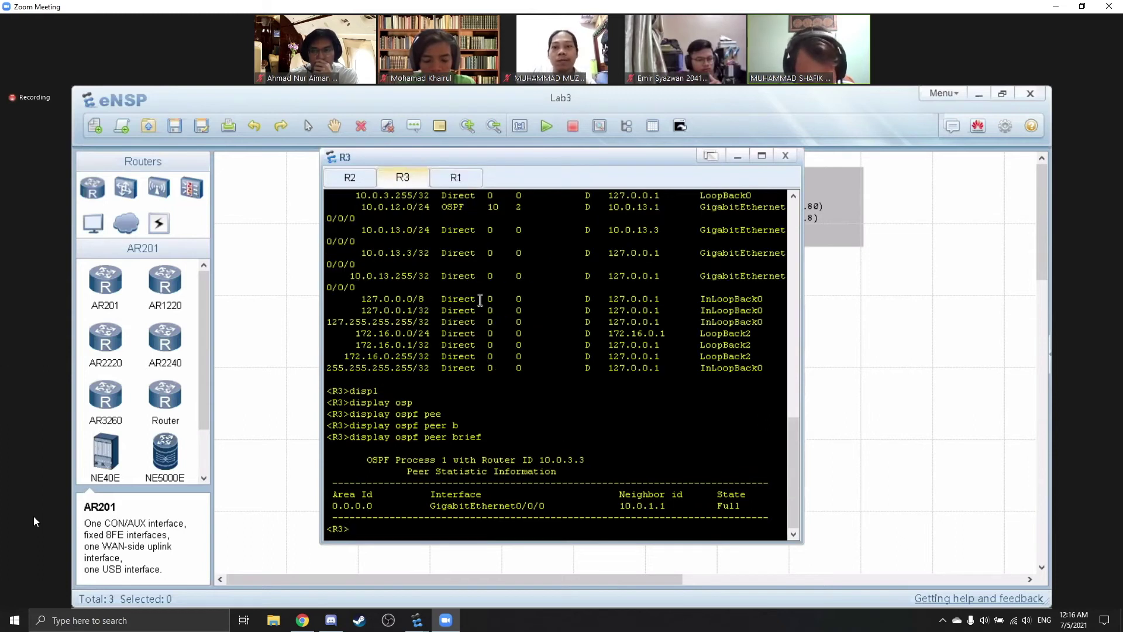
{"action": "type", "text": "displ"}
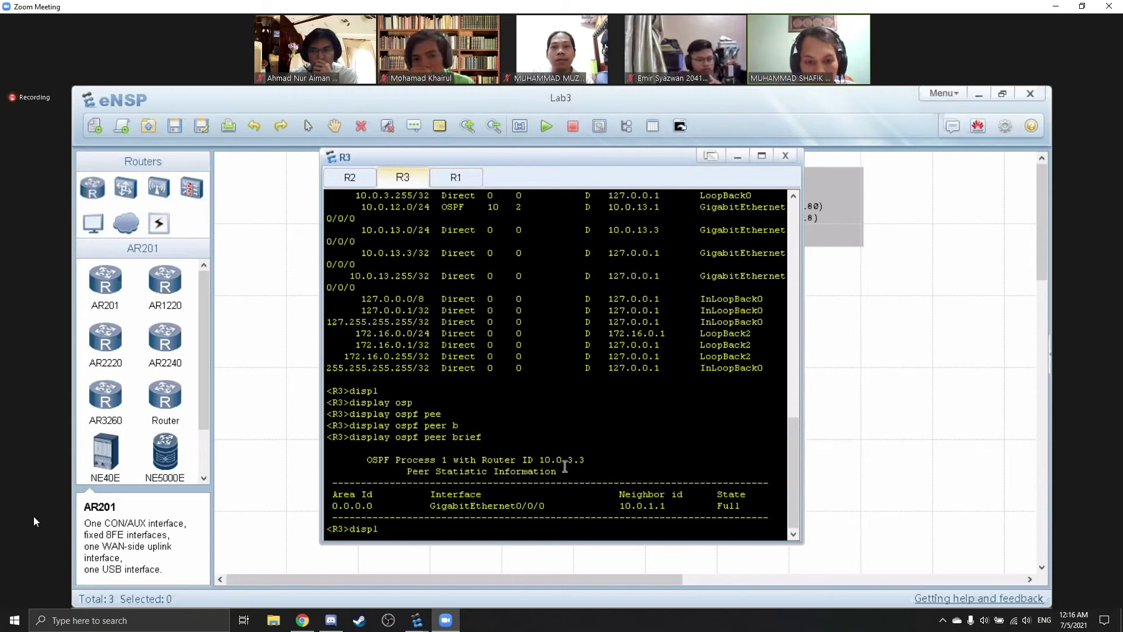
{"action": "key", "text": "Tab"}
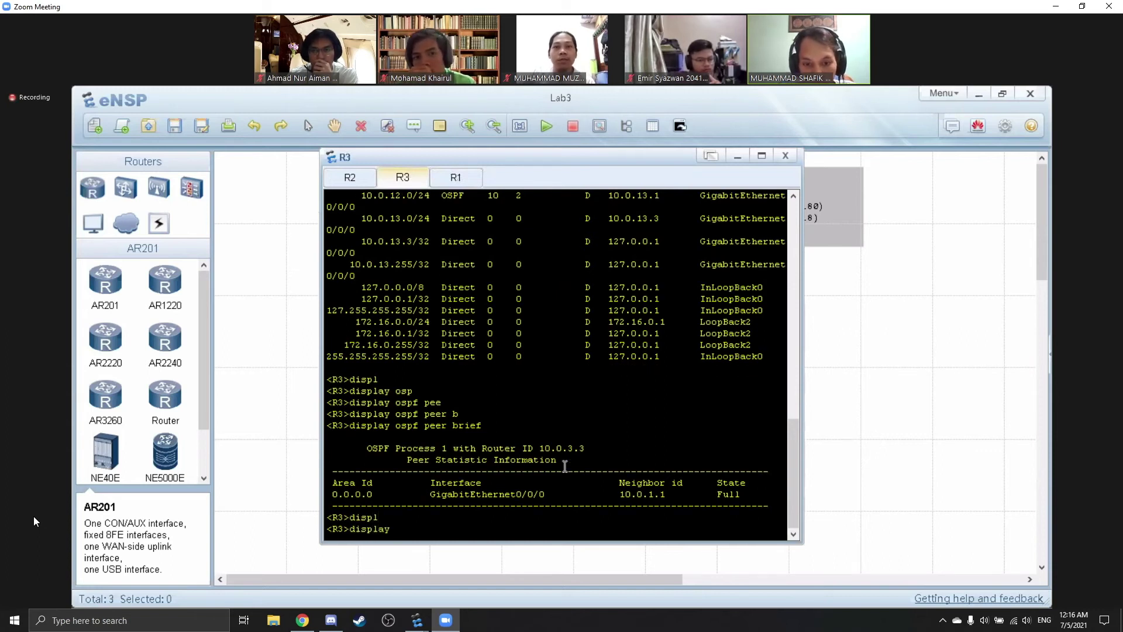
{"action": "type", "text": "ospf"}
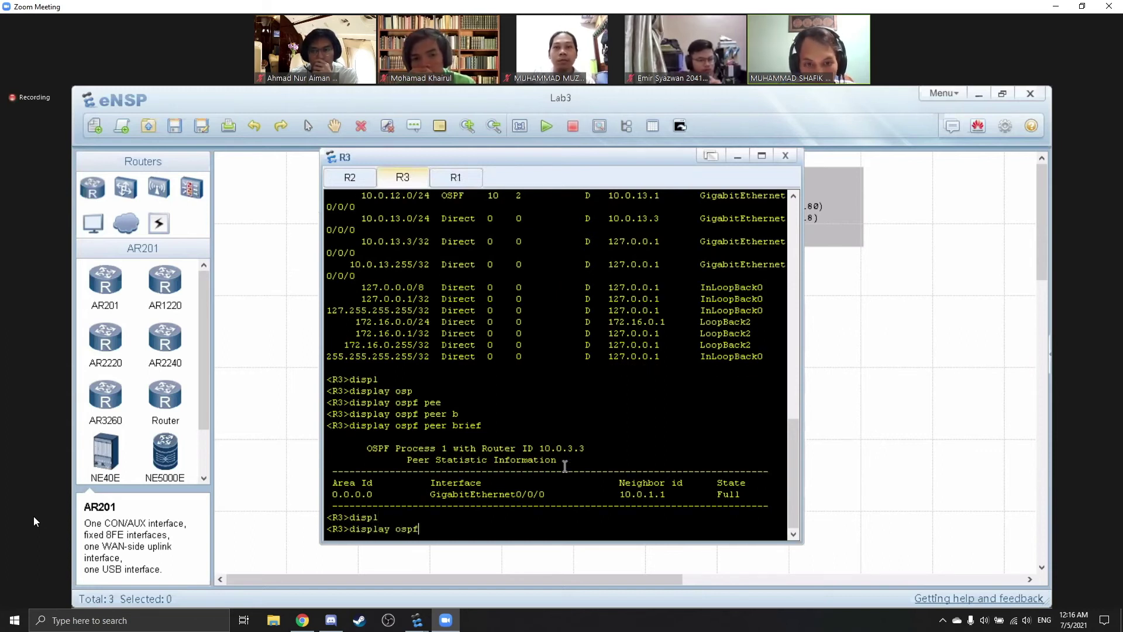
{"action": "type", "text": " int"}
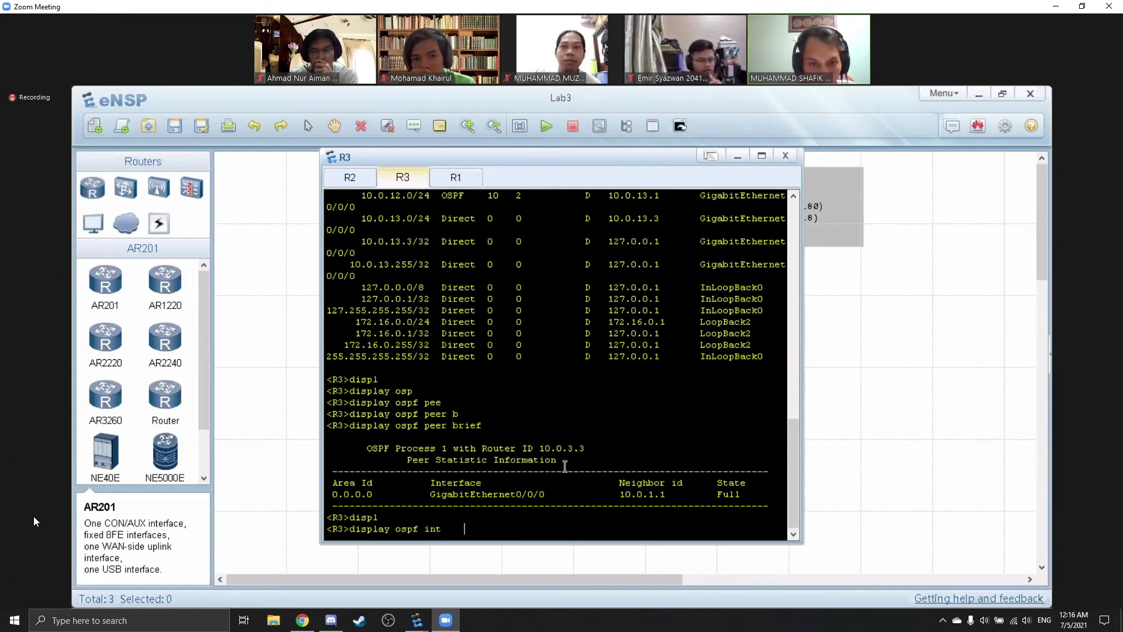
{"action": "key", "text": "Tab"}
{"action": "type", "text": "gi"}
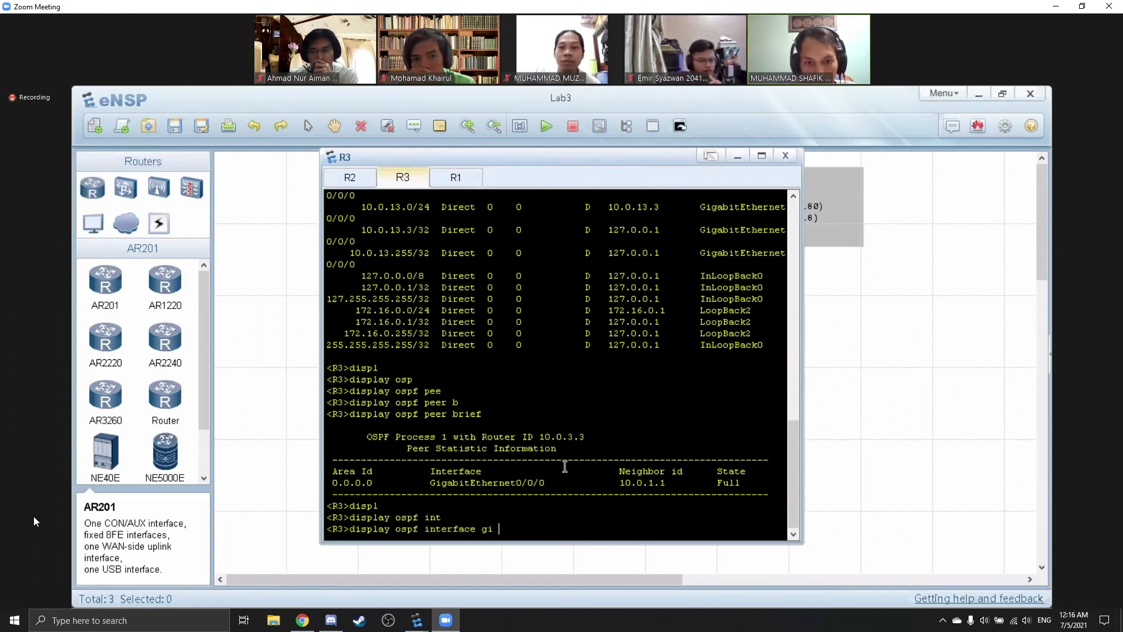
{"action": "key", "text": "Tab"}
{"action": "type", "text": "0/0/0"}
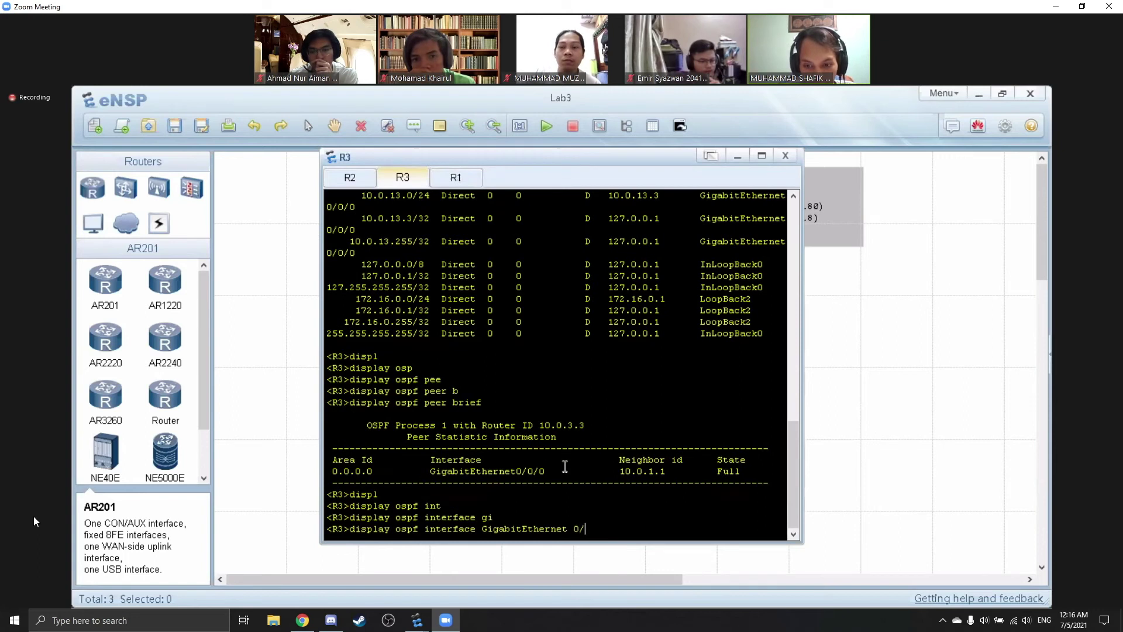
{"action": "key", "text": "Return"}
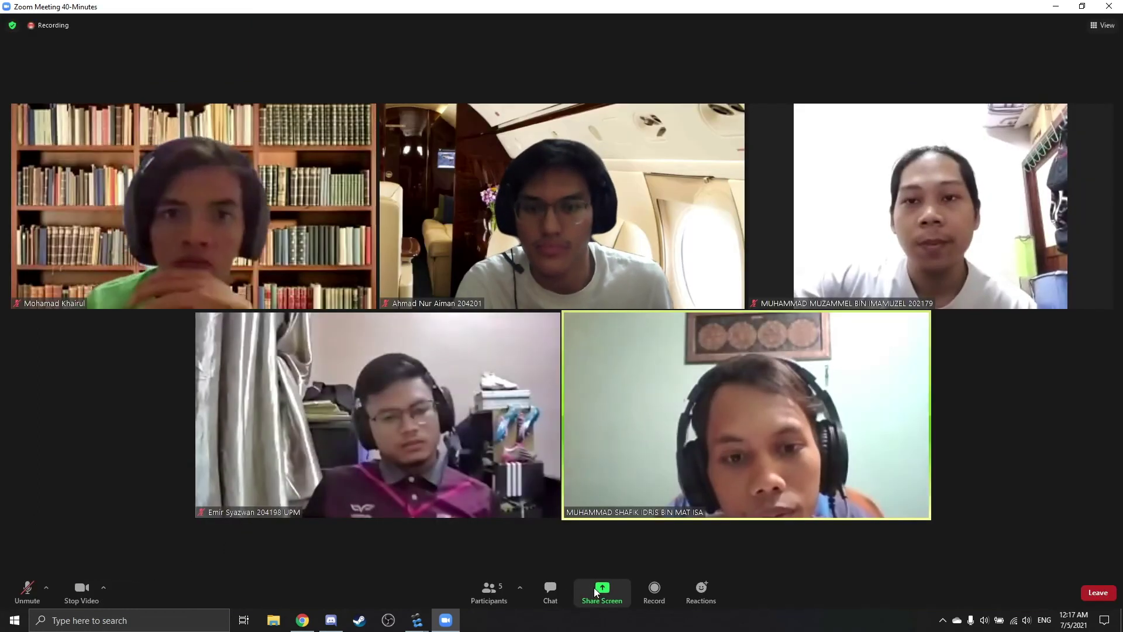
Share the eNSP_Client window in the Zoom meeting
{"action": "left_click", "coordinate": [595, 592]}
{"action": "left_click", "coordinate": [514, 330]}
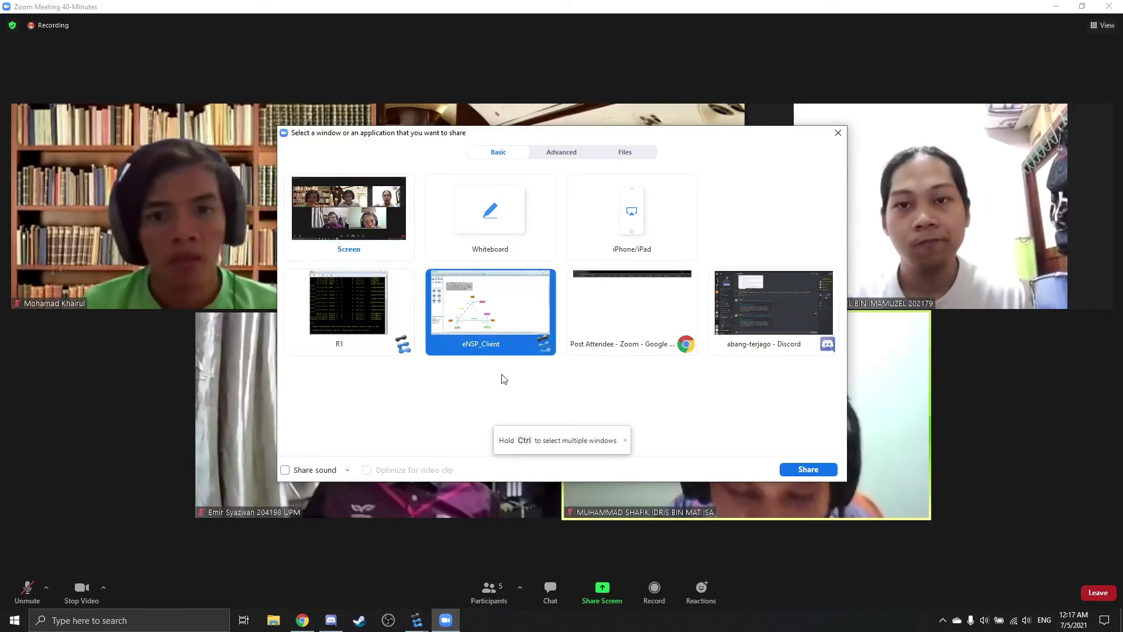
{"action": "left_click", "coordinate": [808, 470]}
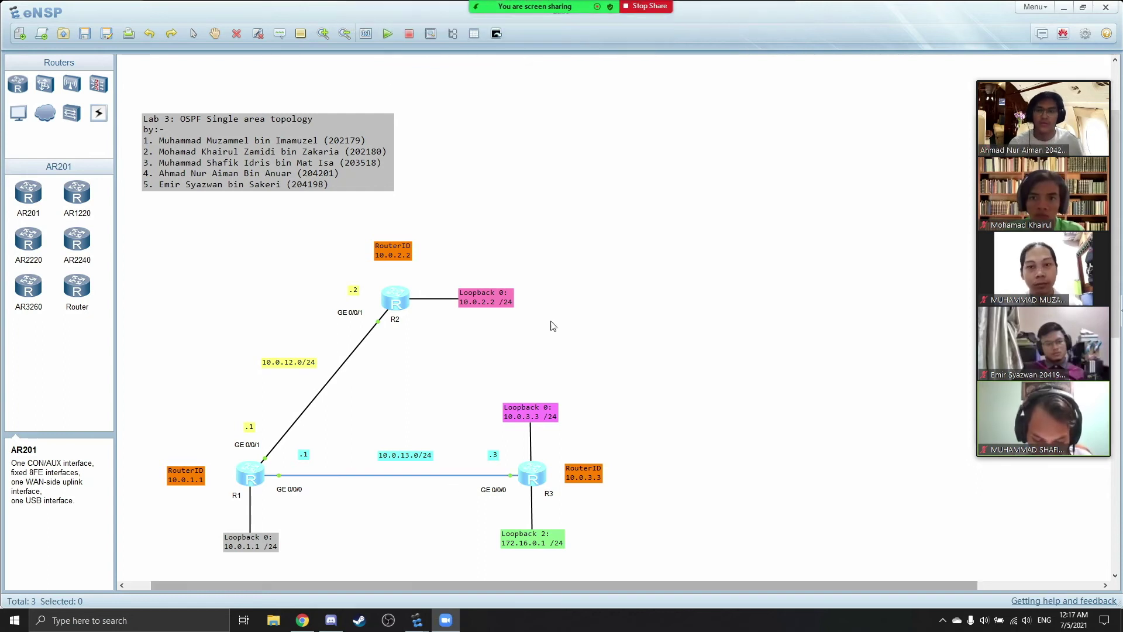
Open the router consoles and highlight the 0.0.0.0/0 default route in R1's routing table
{"action": "left_click", "coordinate": [496, 34]}
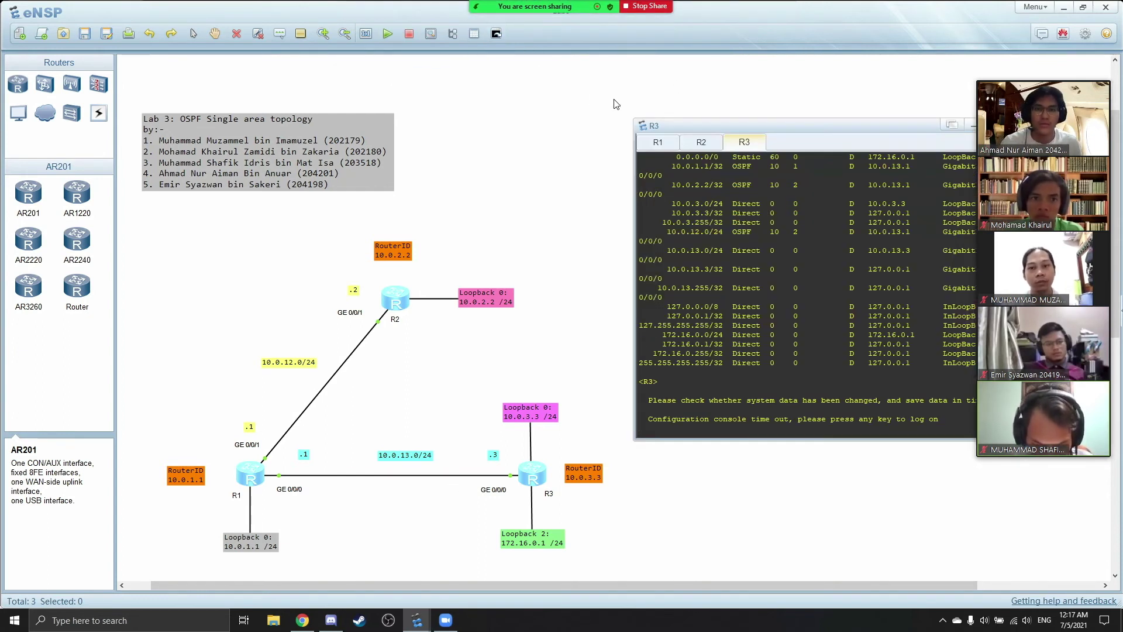
{"action": "left_click", "coordinate": [658, 144]}
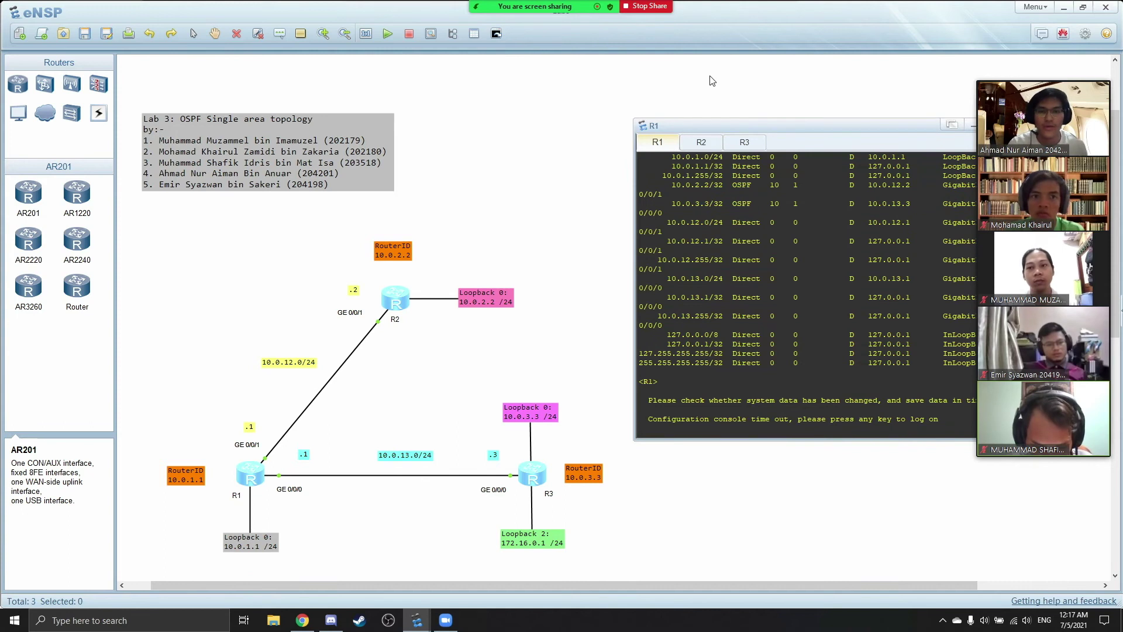
{"action": "scroll", "coordinate": [807, 293], "scroll_direction": "up", "scroll_amount": 4}
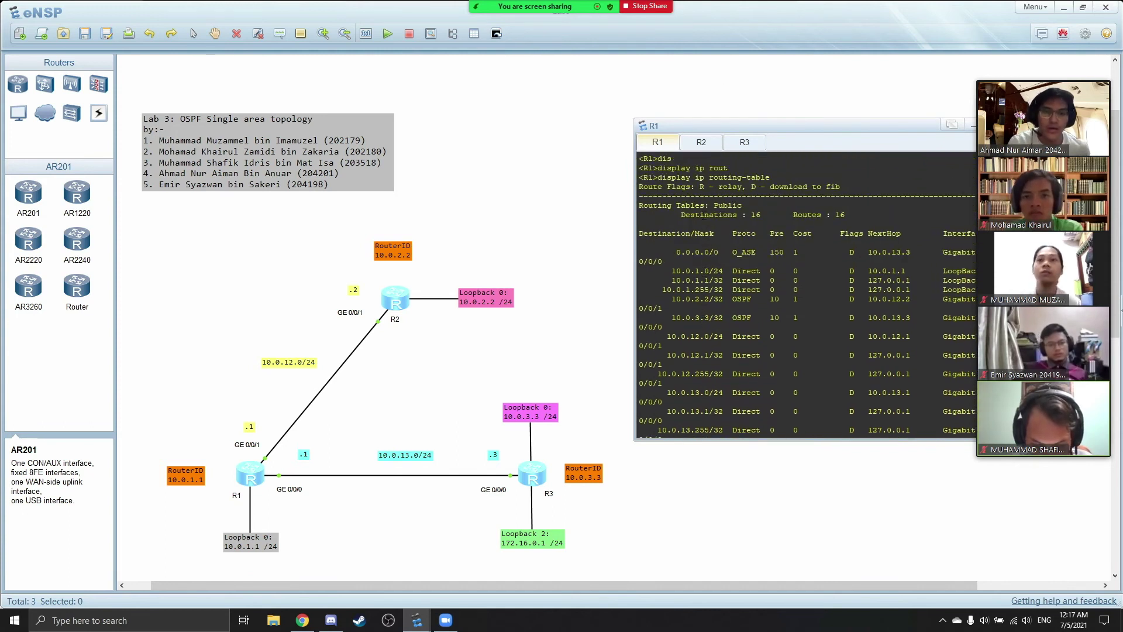
{"action": "scroll", "coordinate": [704, 215], "scroll_direction": "up", "scroll_amount": 2}
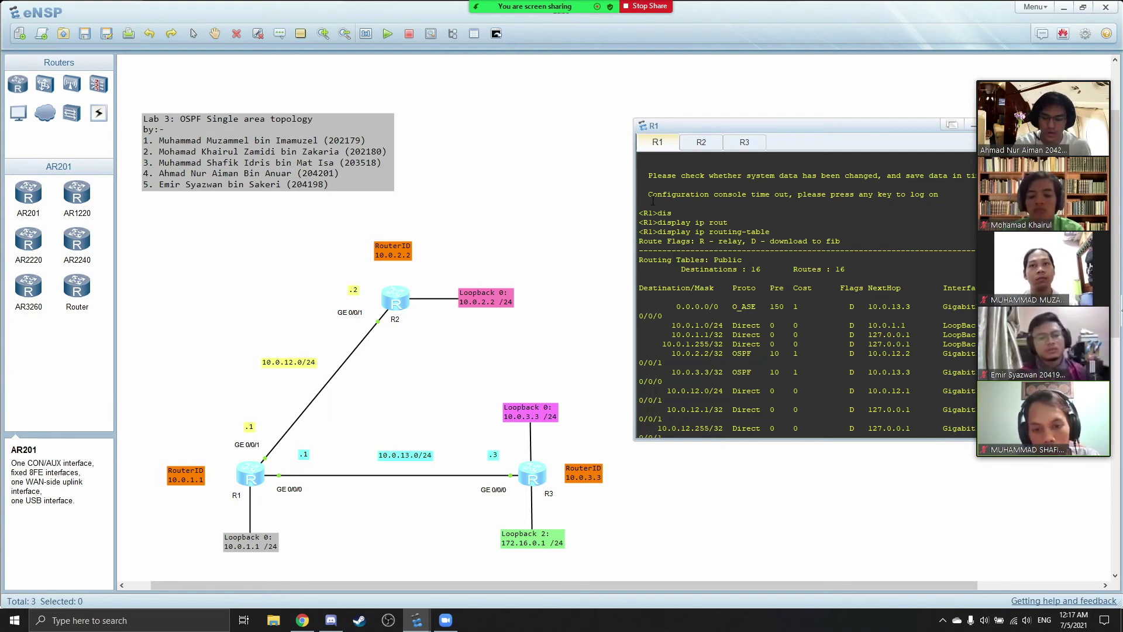
{"action": "left_click", "coordinate": [744, 143]}
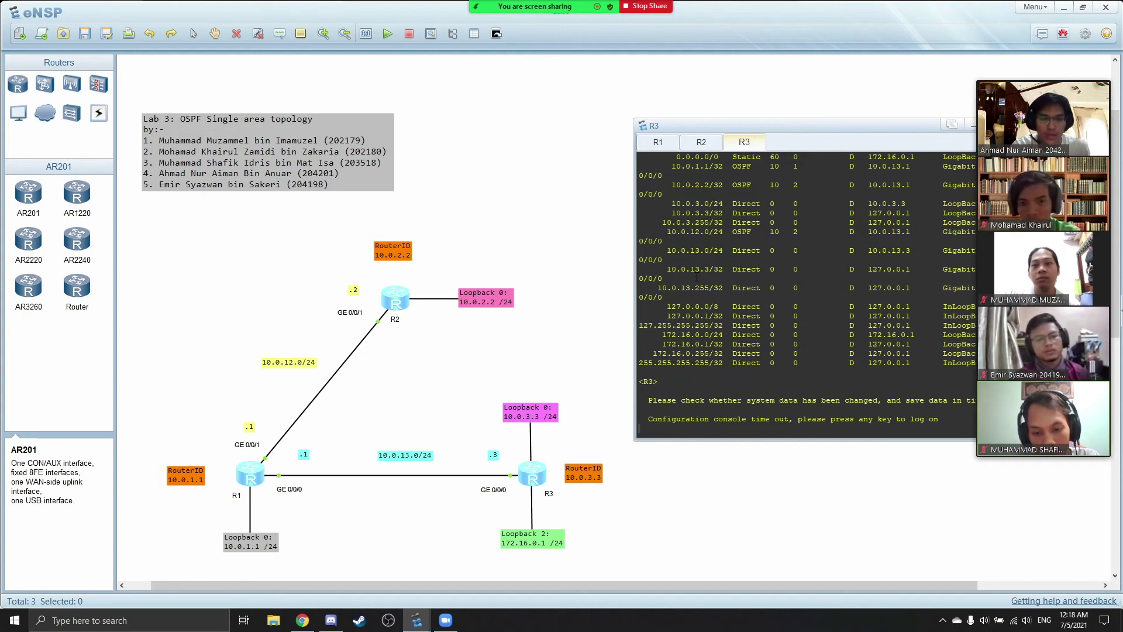
{"action": "left_click", "coordinate": [660, 144]}
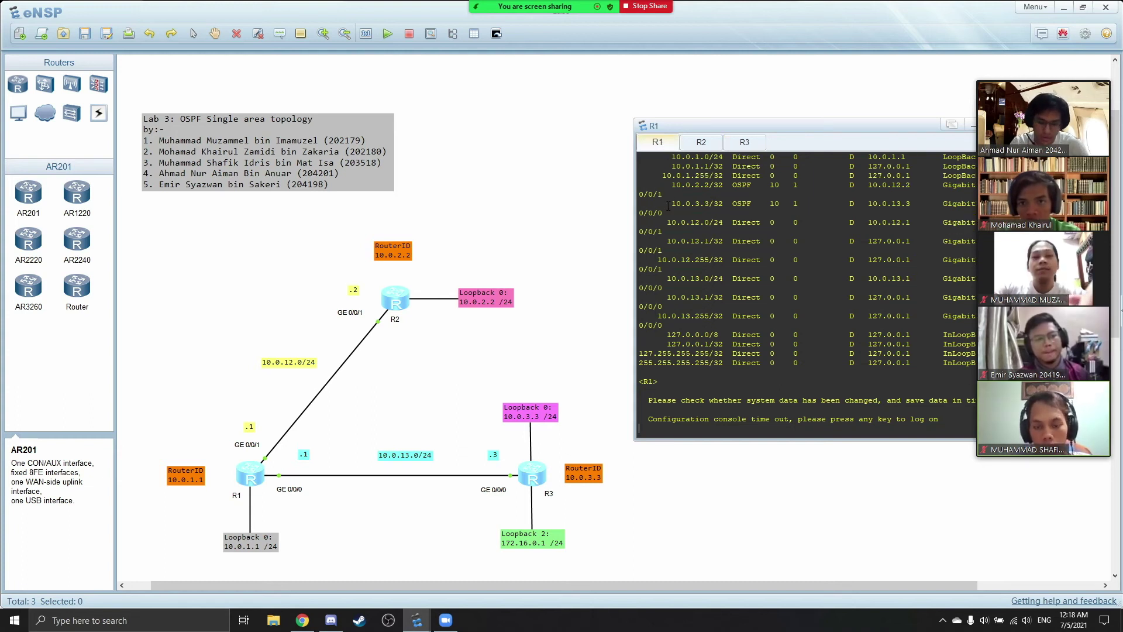
{"action": "scroll", "coordinate": [673, 203], "scroll_direction": "up", "scroll_amount": 3}
{"action": "scroll", "coordinate": [673, 203], "scroll_direction": "up", "scroll_amount": 2}
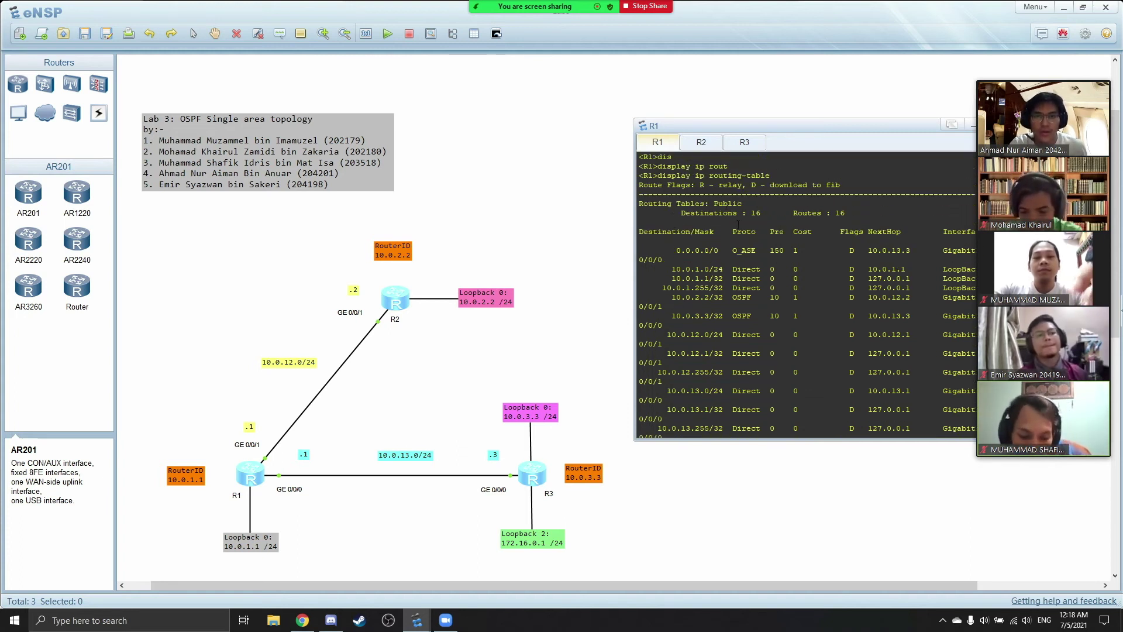
{"action": "left_click_drag", "start_coordinate": [675, 251], "coordinate": [671, 260]}
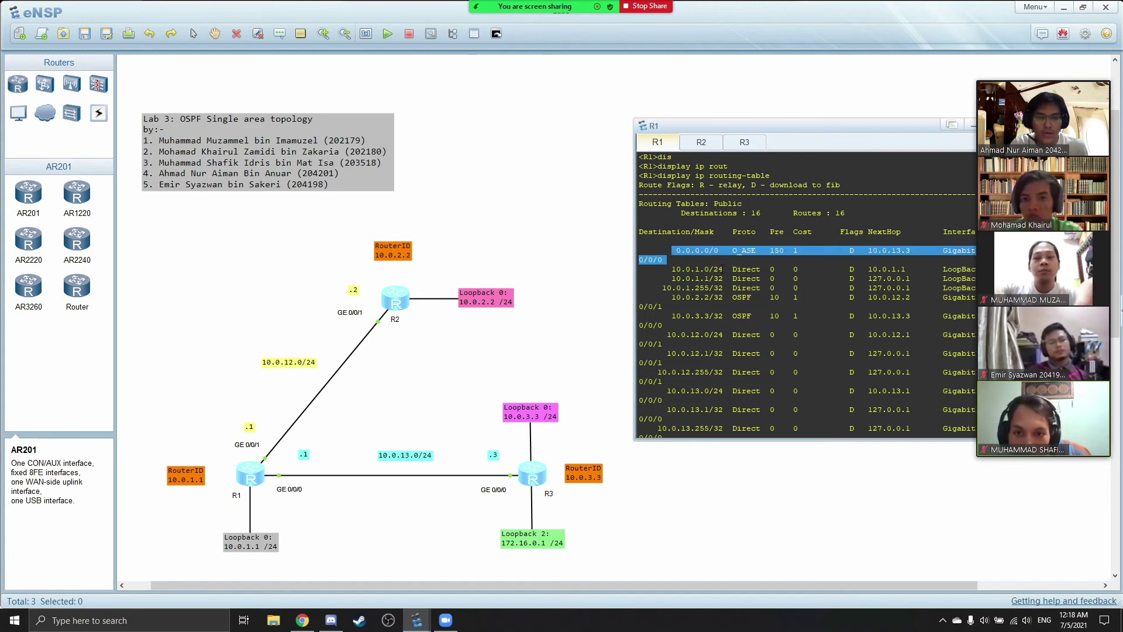
Highlight the 0.0.0.0/0 default route in R2's routing table and bring up R3's routing table for comparison
{"action": "left_click", "coordinate": [701, 142]}
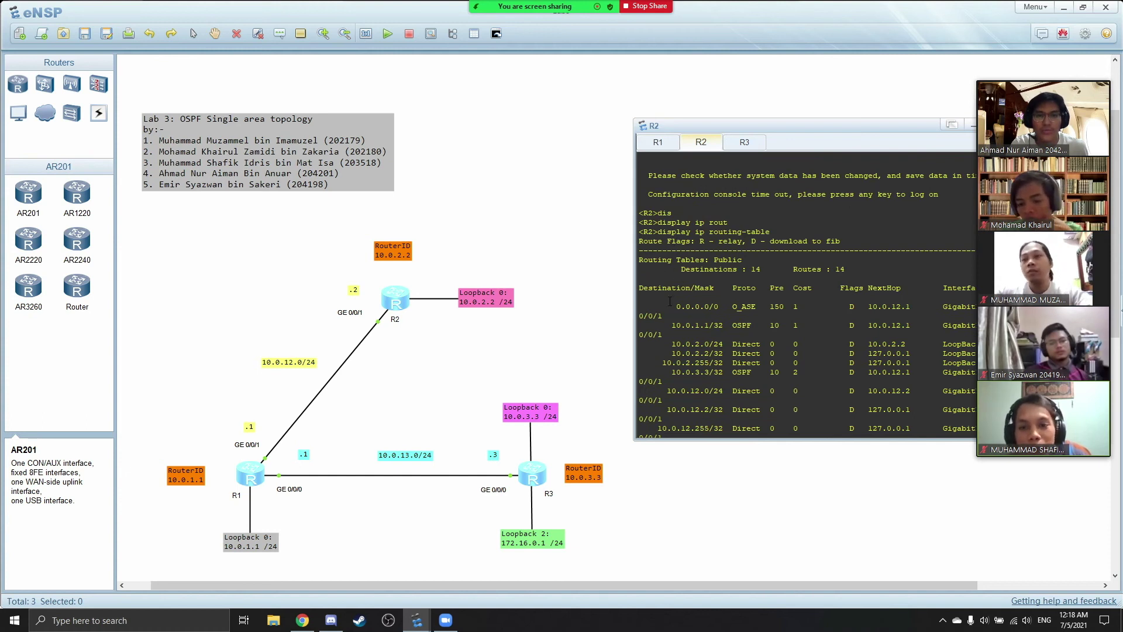
{"action": "left_click_drag", "start_coordinate": [676, 304], "coordinate": [678, 315]}
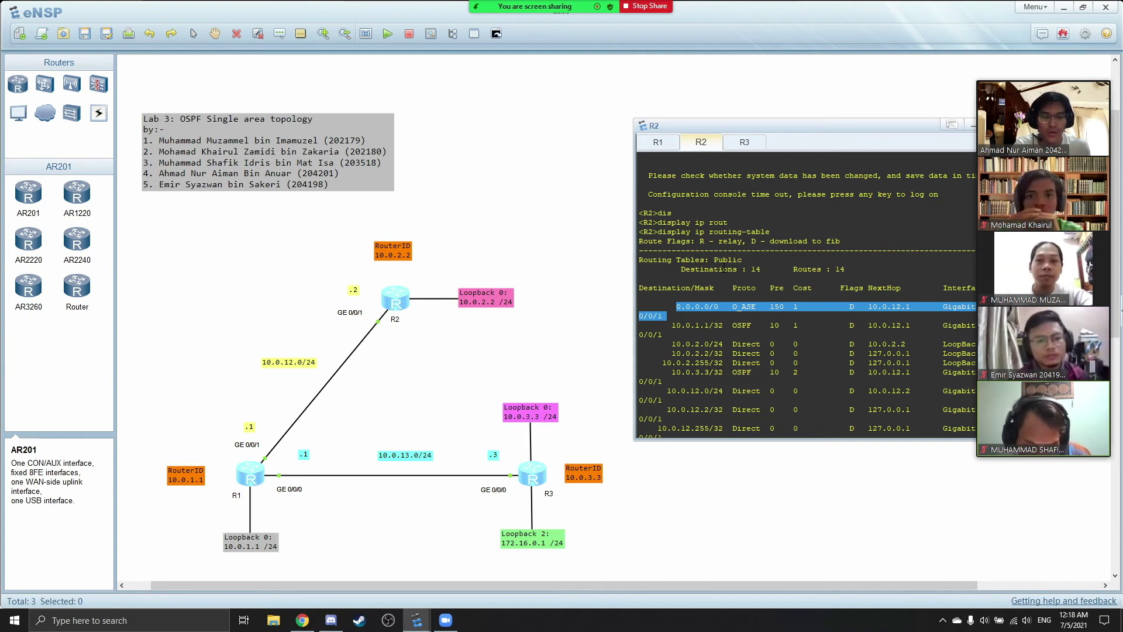
{"action": "left_click", "coordinate": [736, 146]}
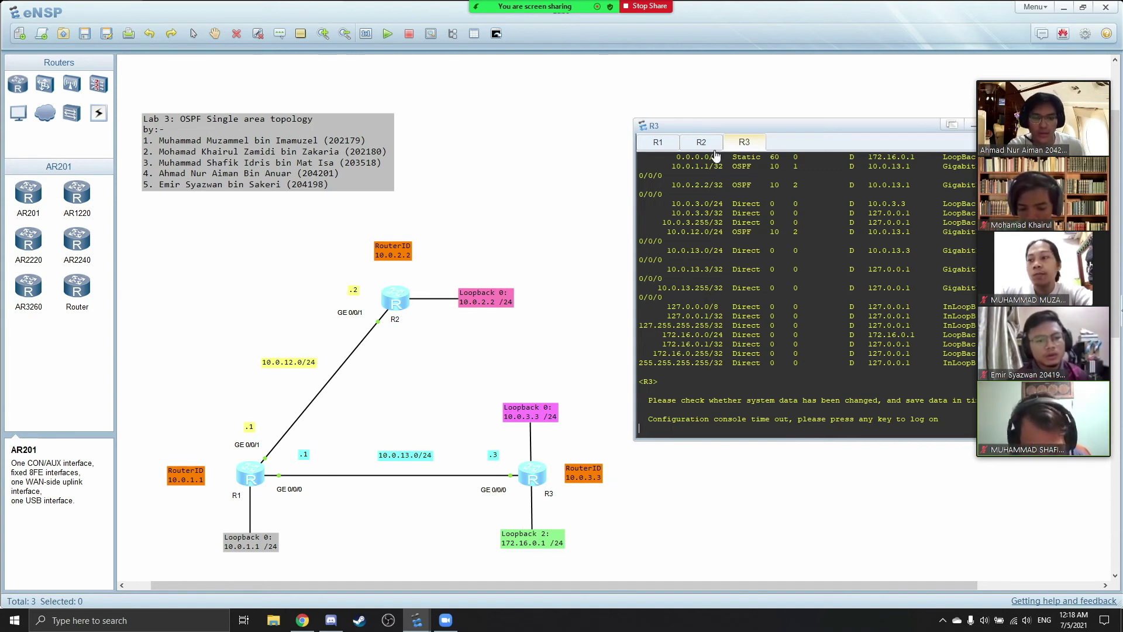
Ping R3's Loopback 2 address 172.16.0.1 from R2 to test connectivity
{"action": "left_click", "coordinate": [706, 148]}
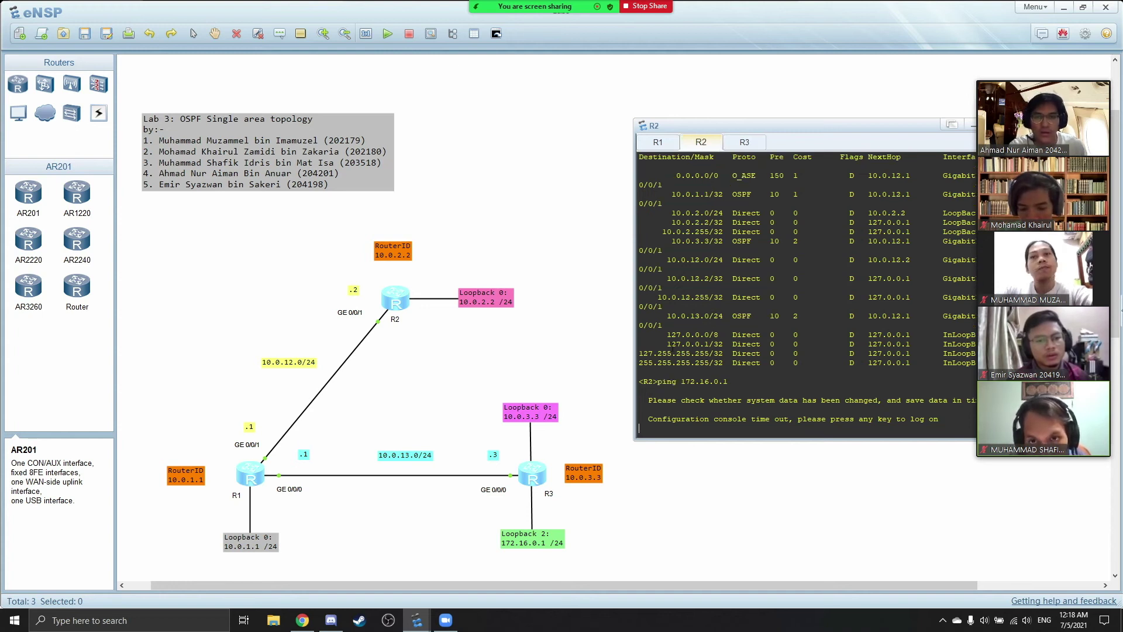
{"action": "key", "text": "Return"}
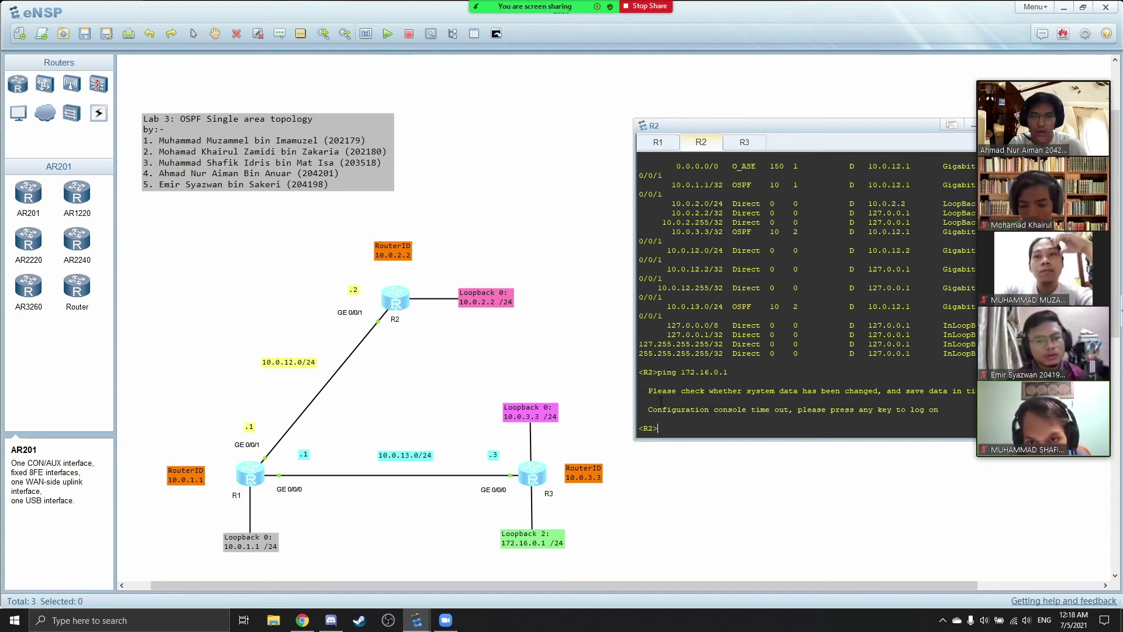
{"action": "type", "text": "ping "}
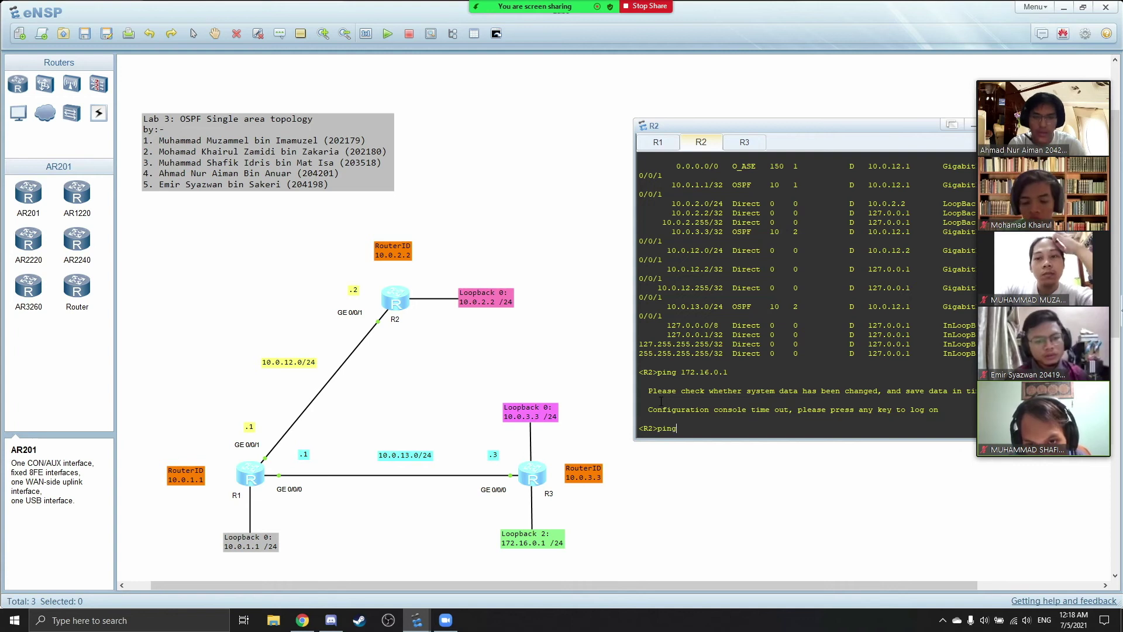
{"action": "type", "text": "1"}
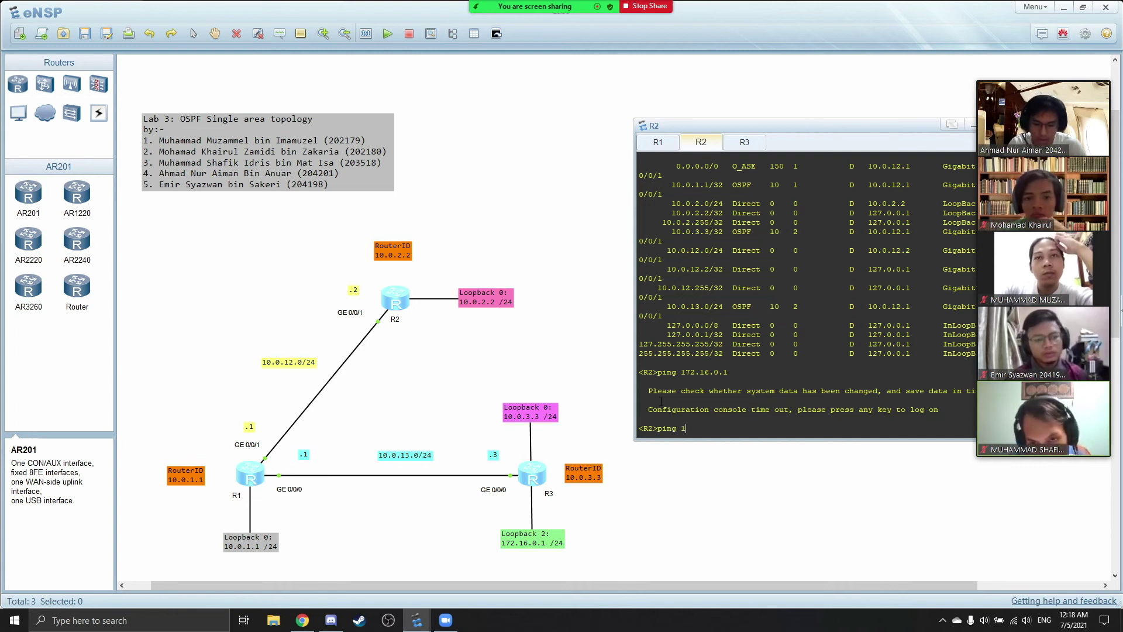
{"action": "type", "text": "7"}
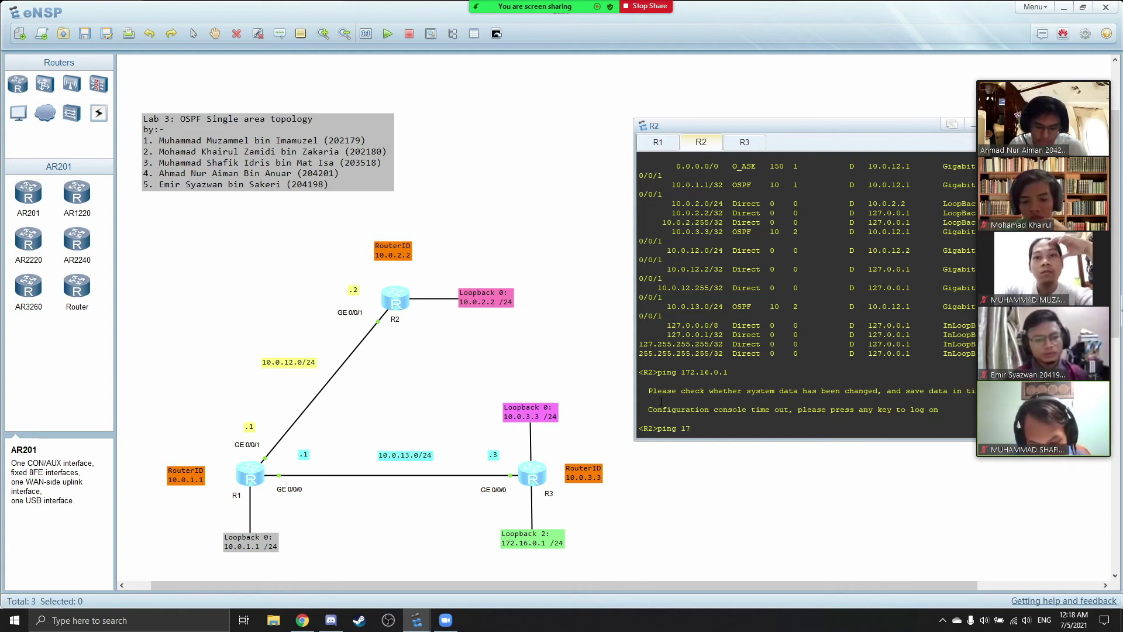
{"action": "type", "text": "2.16.0.1"}
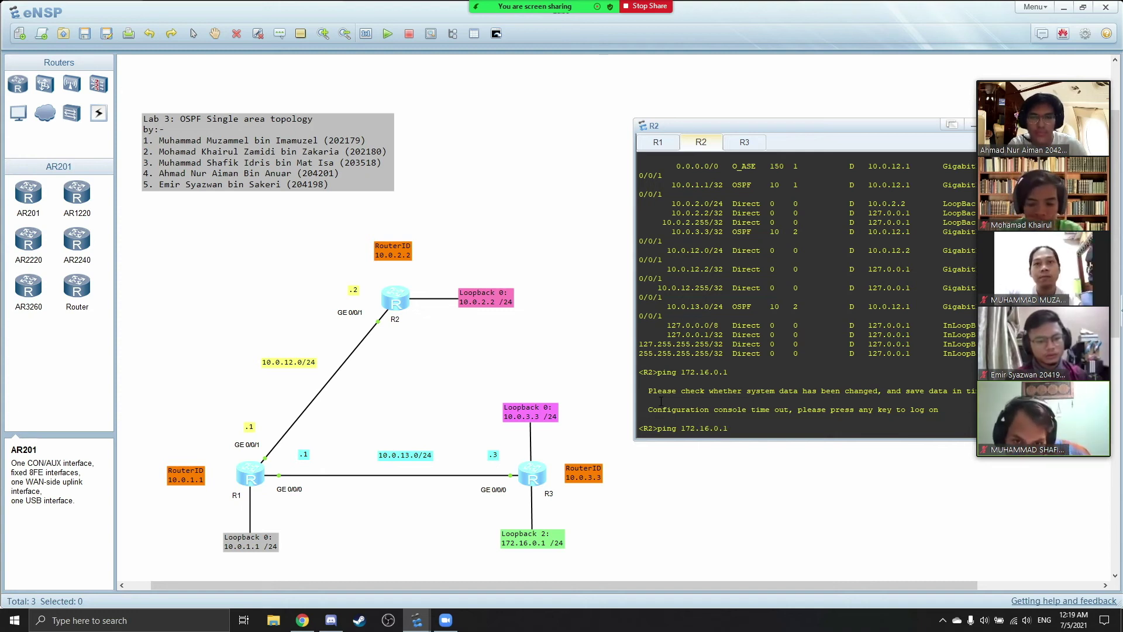
{"action": "key", "text": "Return"}
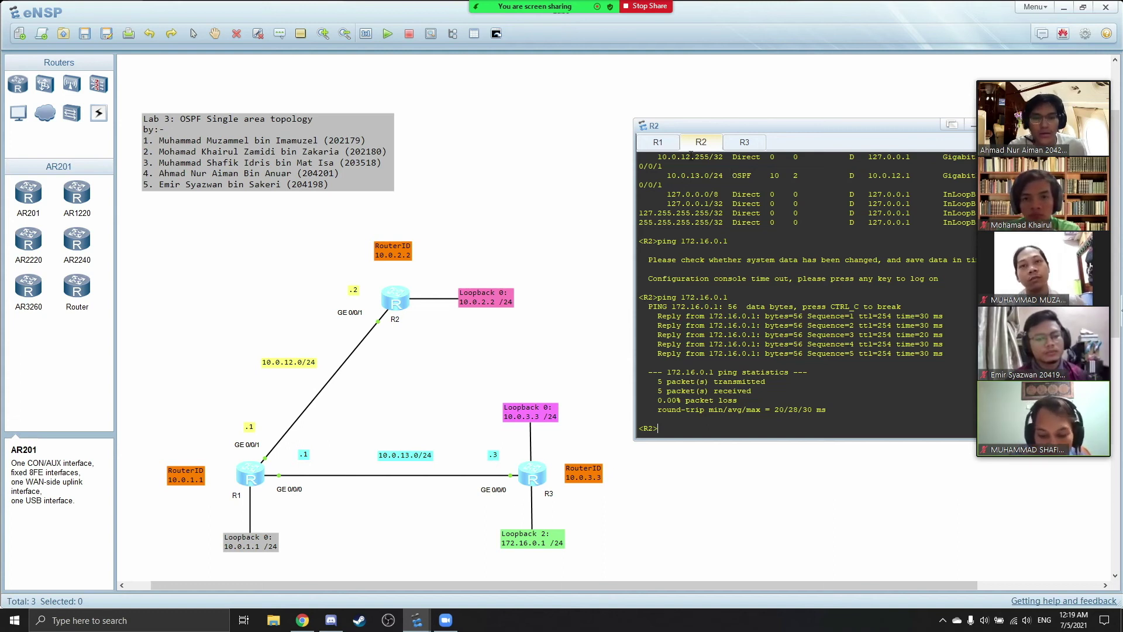
Run display ospf peer on R1 and highlight the DR and BDR entries of the neighbor on GigabitEthernet0/0/0
{"action": "left_click", "coordinate": [658, 142]}
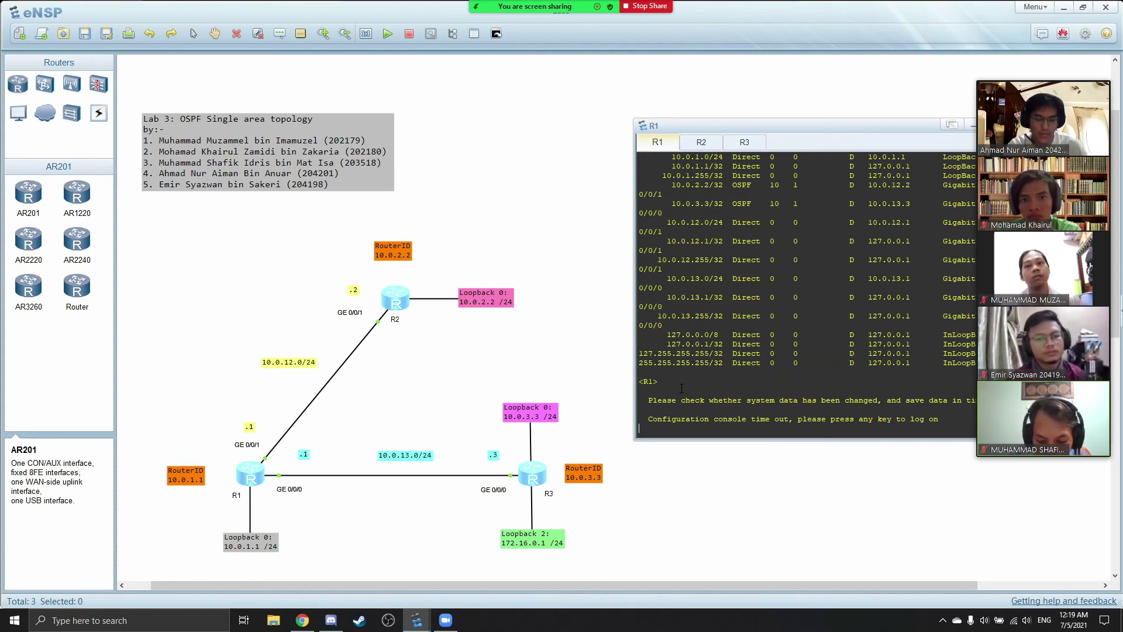
{"action": "key", "text": "Return"}
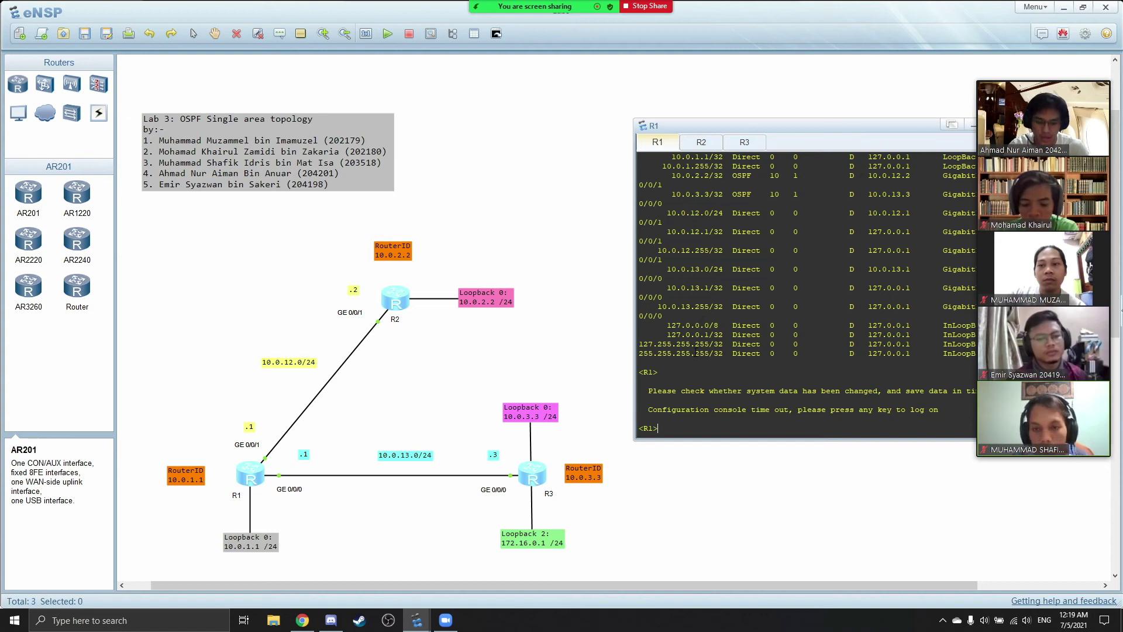
{"action": "type", "text": "dis"}
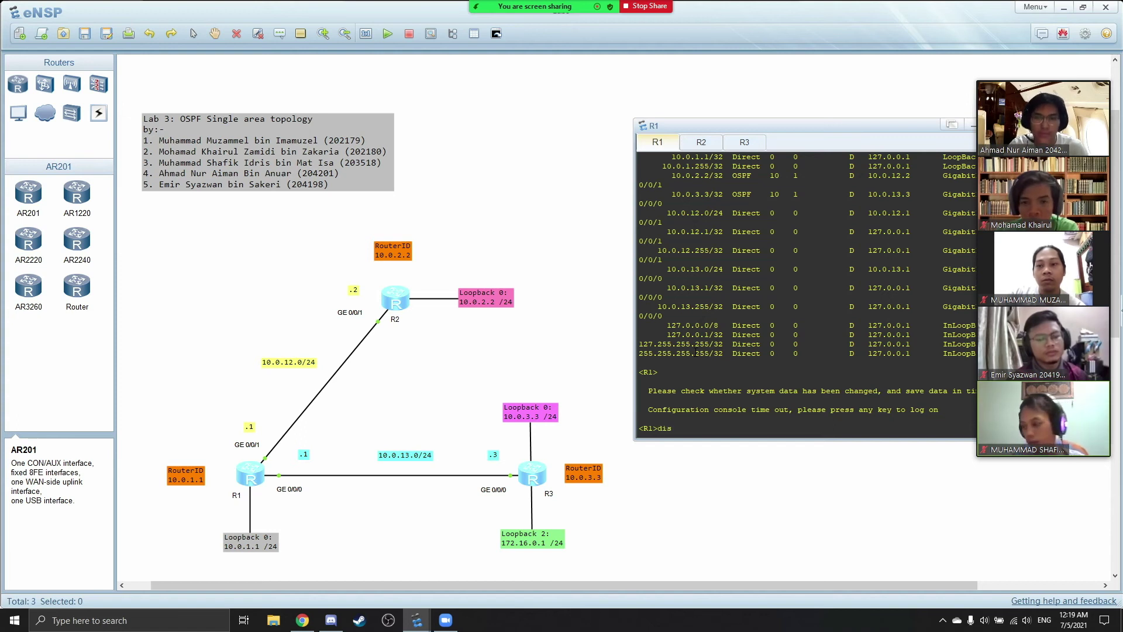
{"action": "key", "text": "Tab"}
{"action": "type", "text": "os"}
{"action": "key", "text": "Tab"}
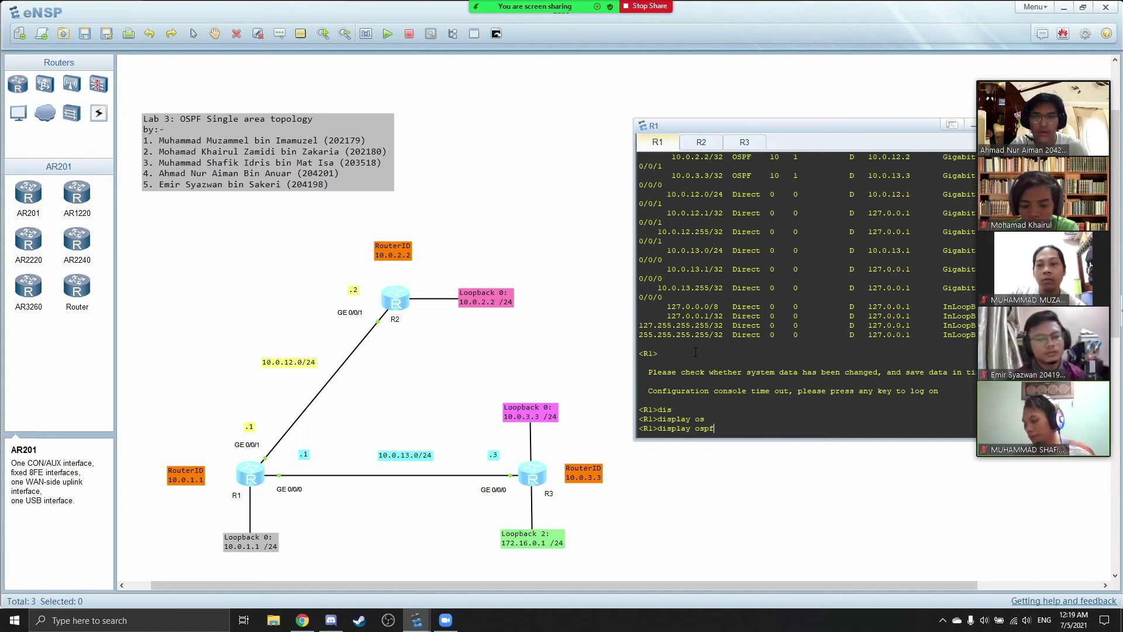
{"action": "type", "text": "pee"}
{"action": "key", "text": "Tab"}
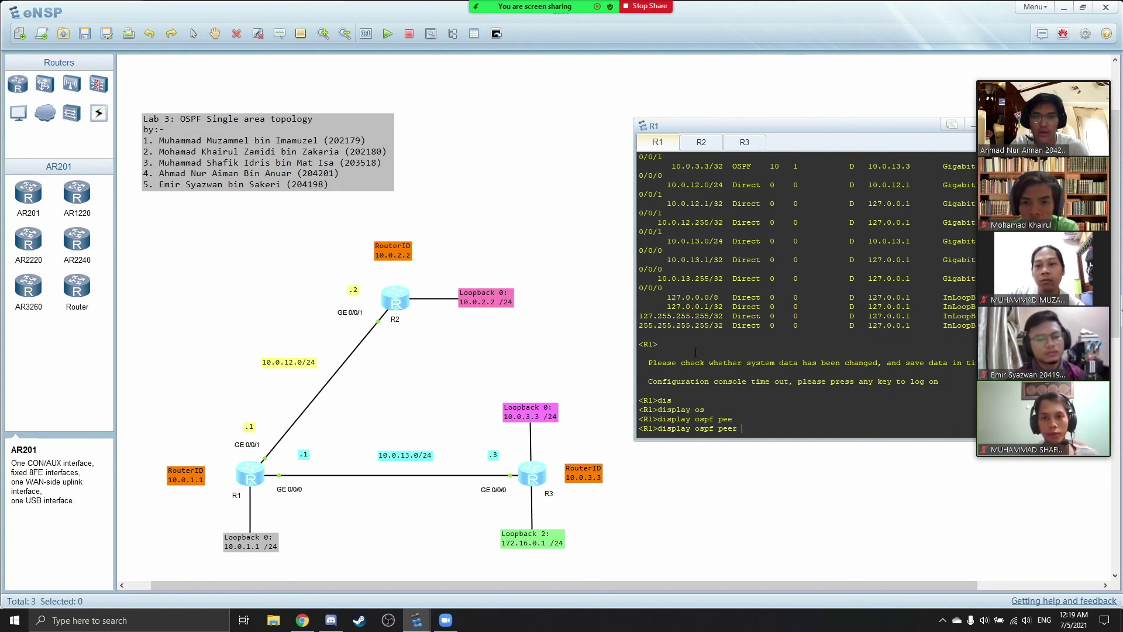
{"action": "key", "text": "Return"}
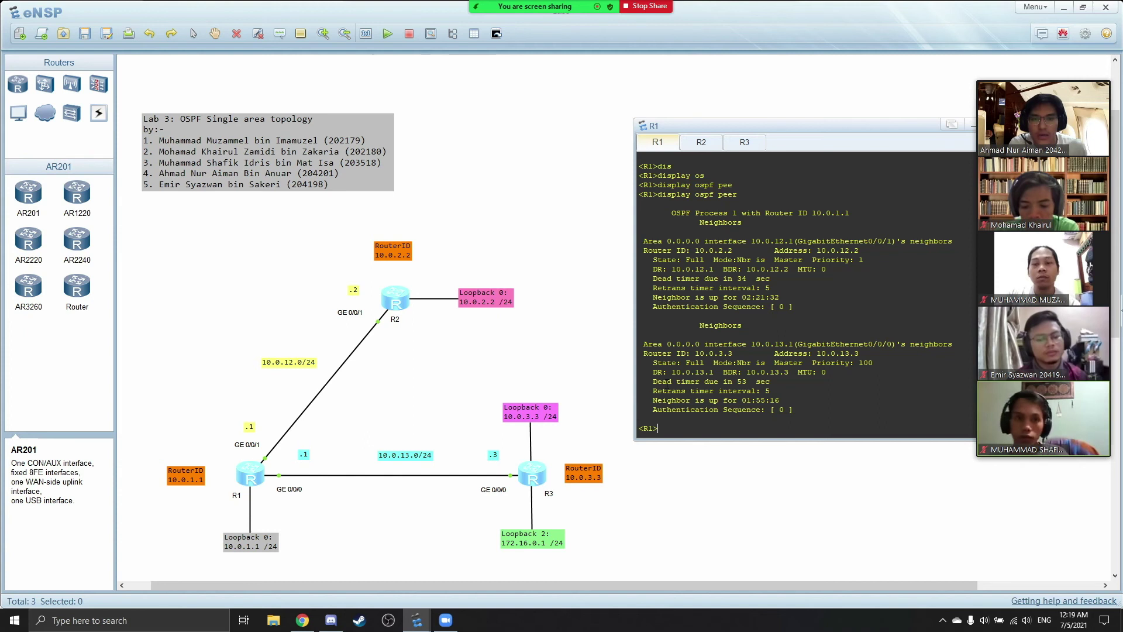
{"action": "left_click_drag", "start_coordinate": [650, 372], "coordinate": [783, 377]}
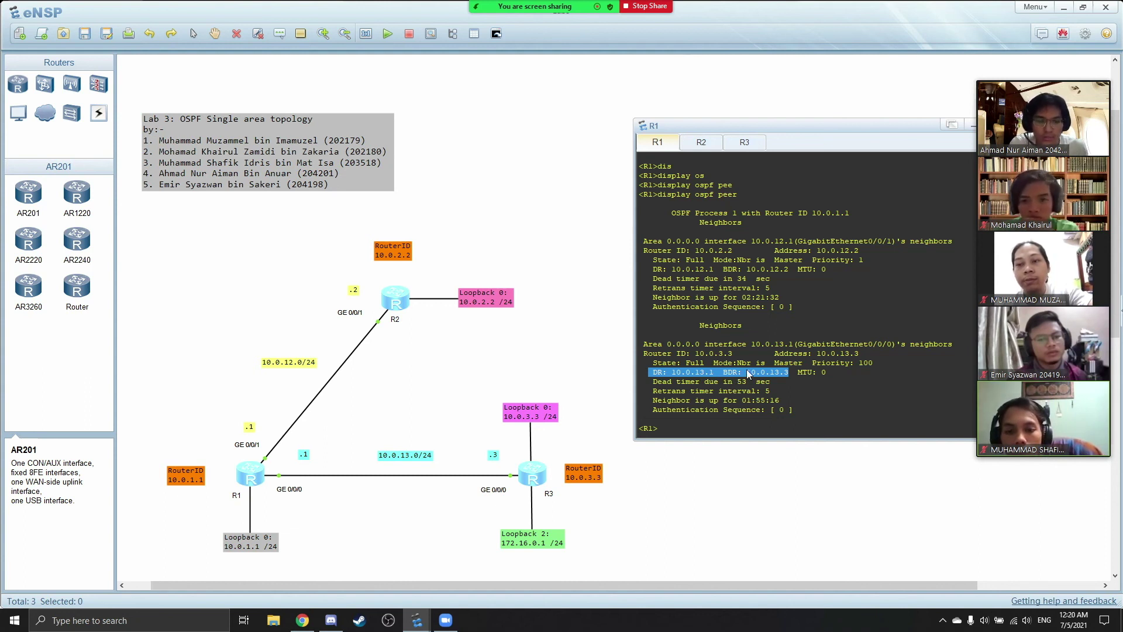
Enter the system view on R1
{"action": "scroll", "coordinate": [749, 369], "scroll_direction": "up", "scroll_amount": 1}
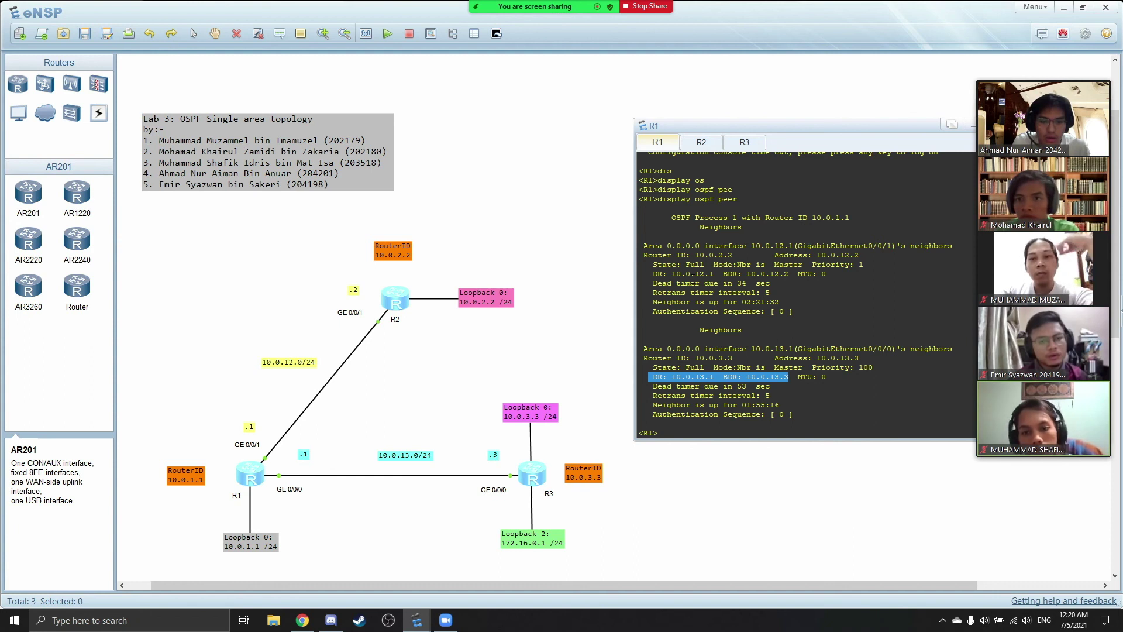
{"action": "left_click", "coordinate": [692, 143]}
{"action": "left_click", "coordinate": [670, 143]}
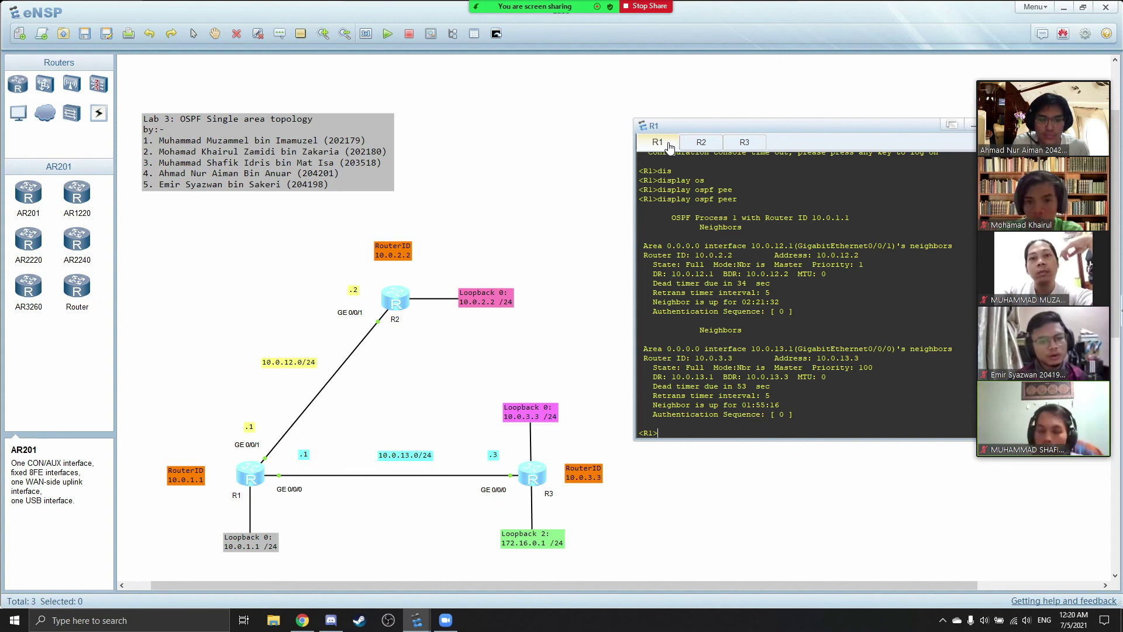
{"action": "type", "text": "sys"}
{"action": "key", "text": "Tab"}
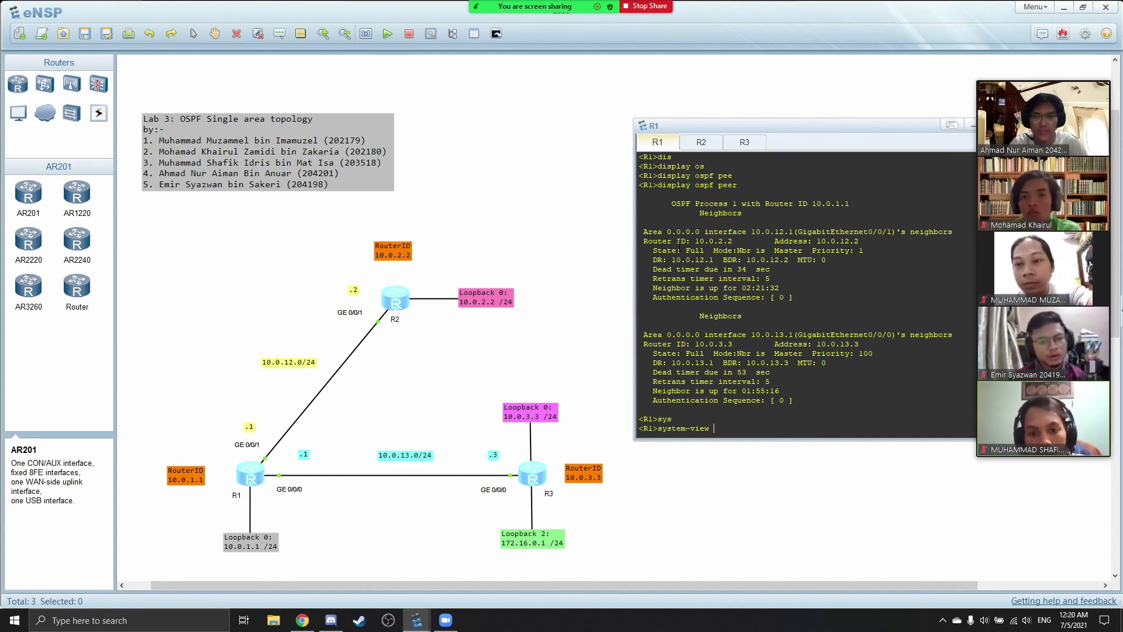
{"action": "key", "text": "Return"}
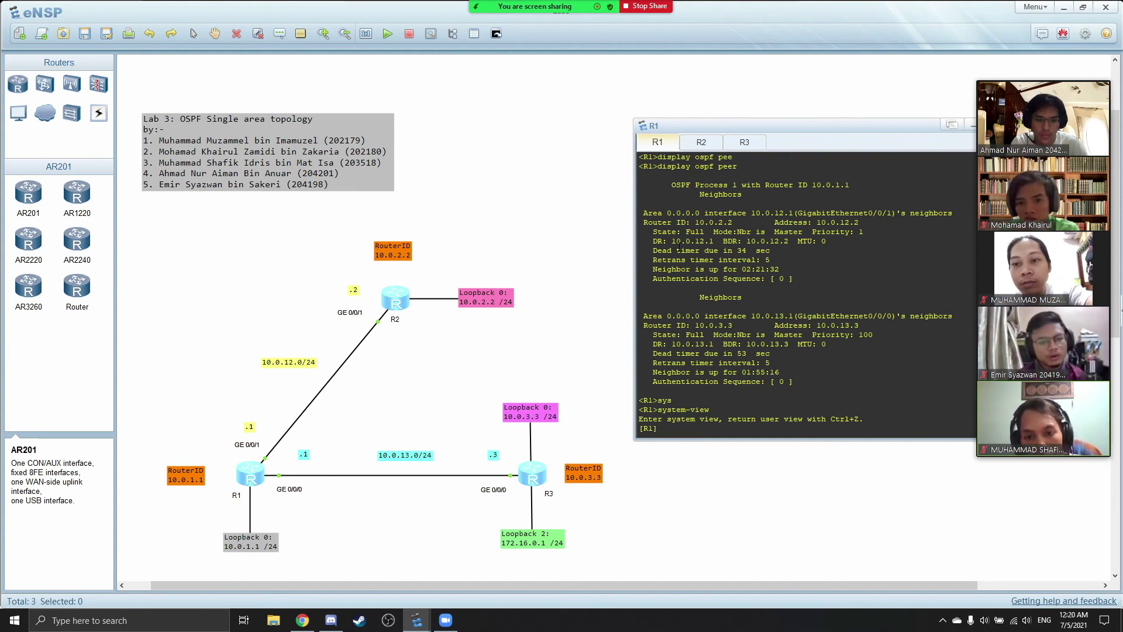
Run display ospf peer 10.0.3.3 on R1 to show only the neighbor details for R3
{"action": "type", "text": "dis"}
{"action": "key", "text": "Tab"}
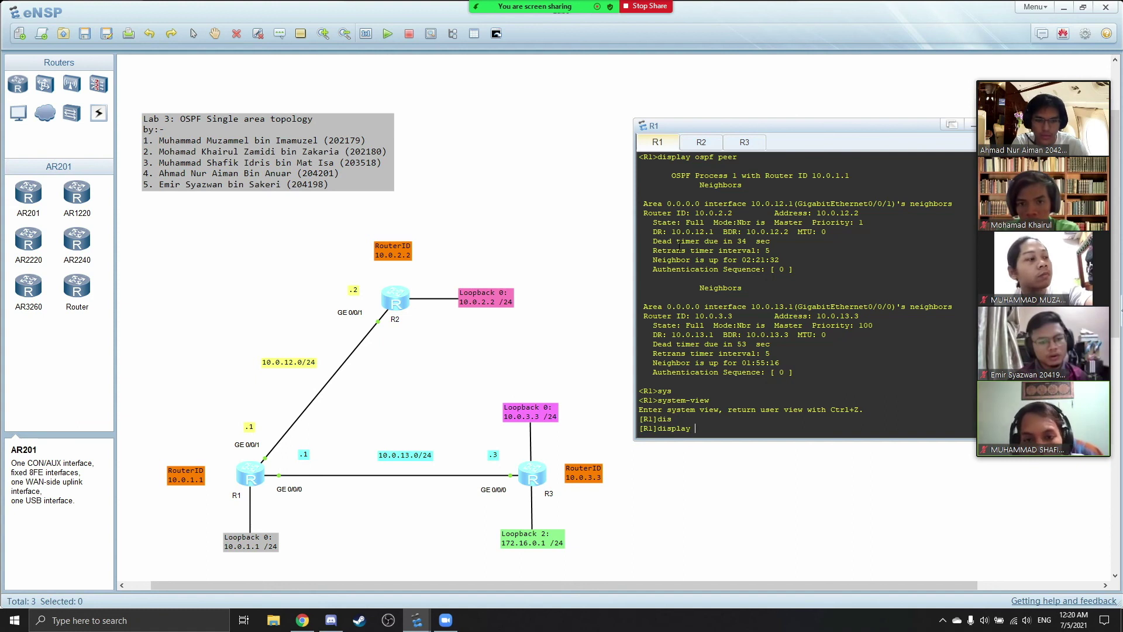
{"action": "type", "text": "osp"}
{"action": "key", "text": "Tab"}
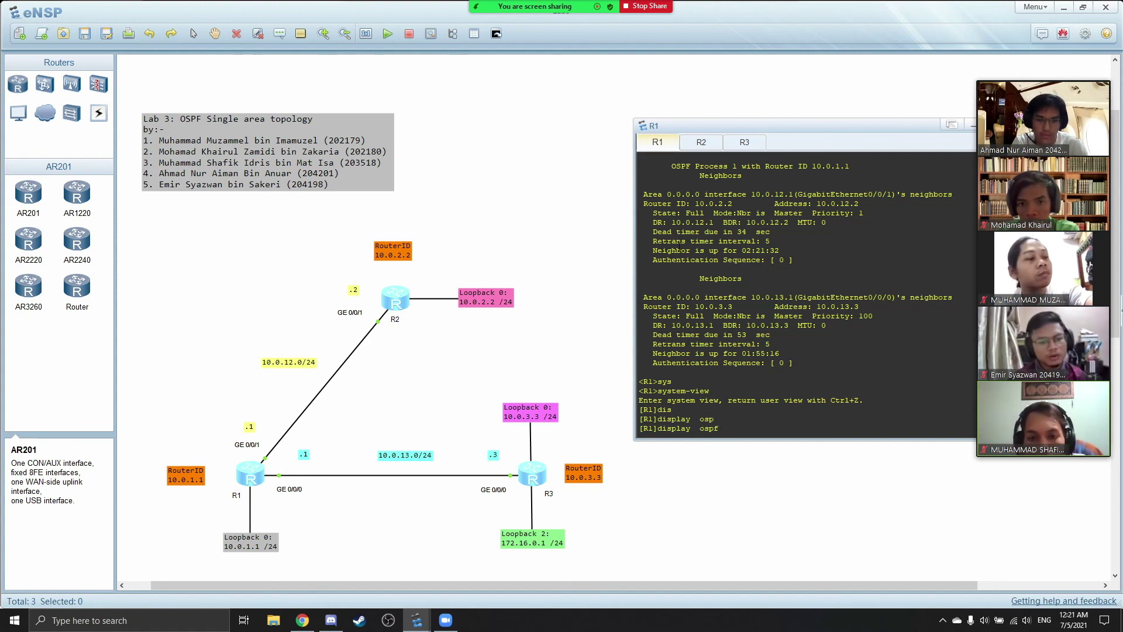
{"action": "type", "text": "pee"}
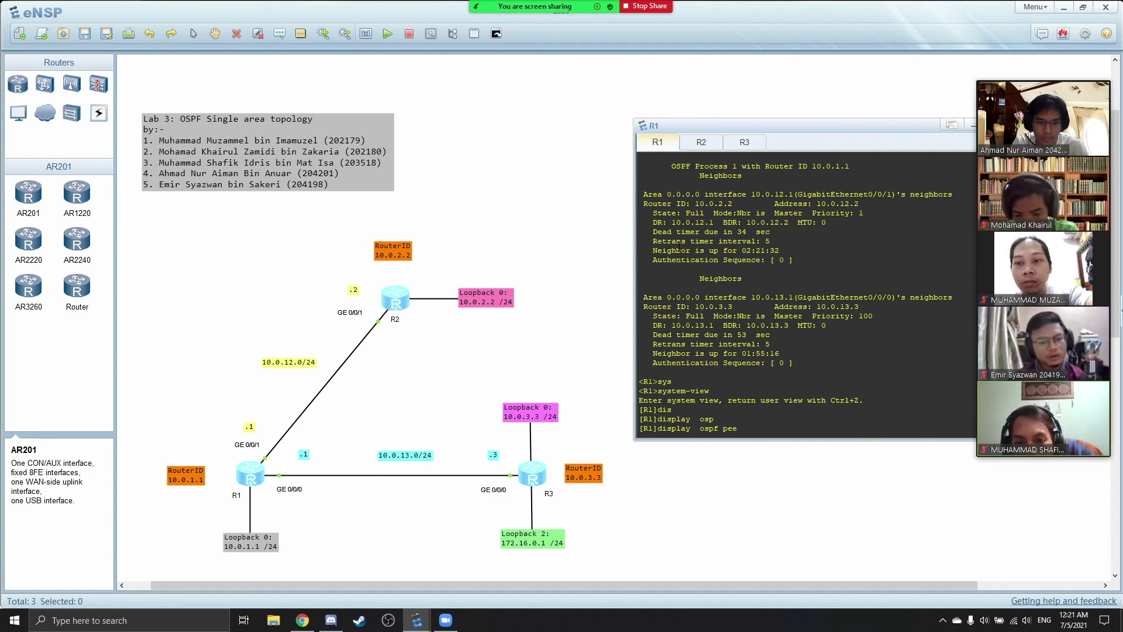
{"action": "key", "text": "Tab"}
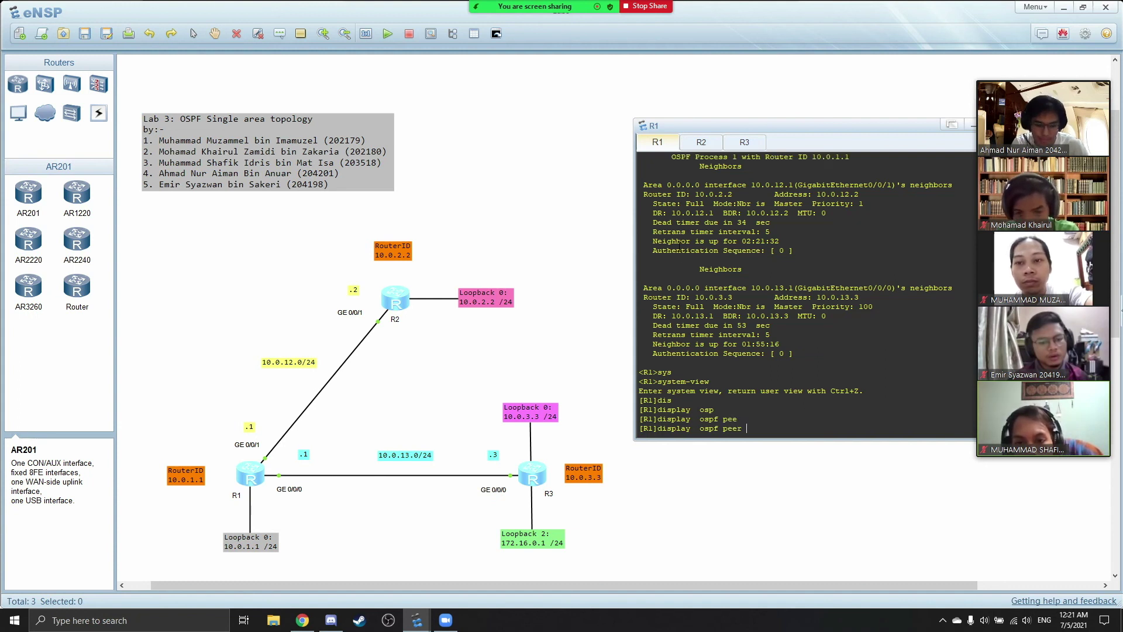
{"action": "type", "text": "10.0"}
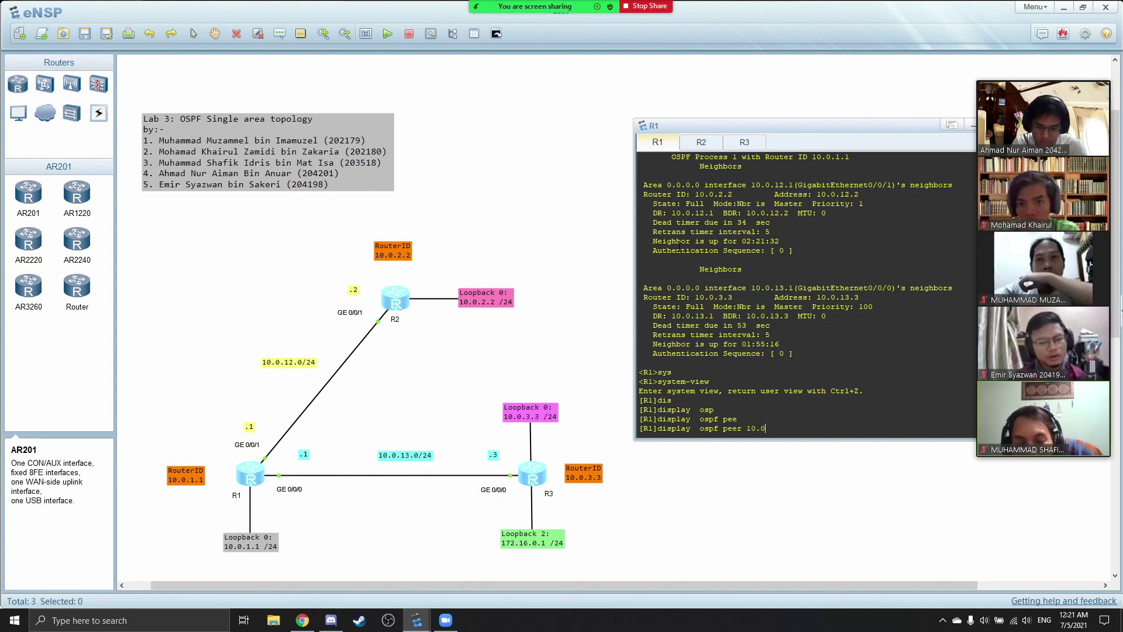
{"action": "type", "text": ".3.3"}
{"action": "key", "text": "Return"}
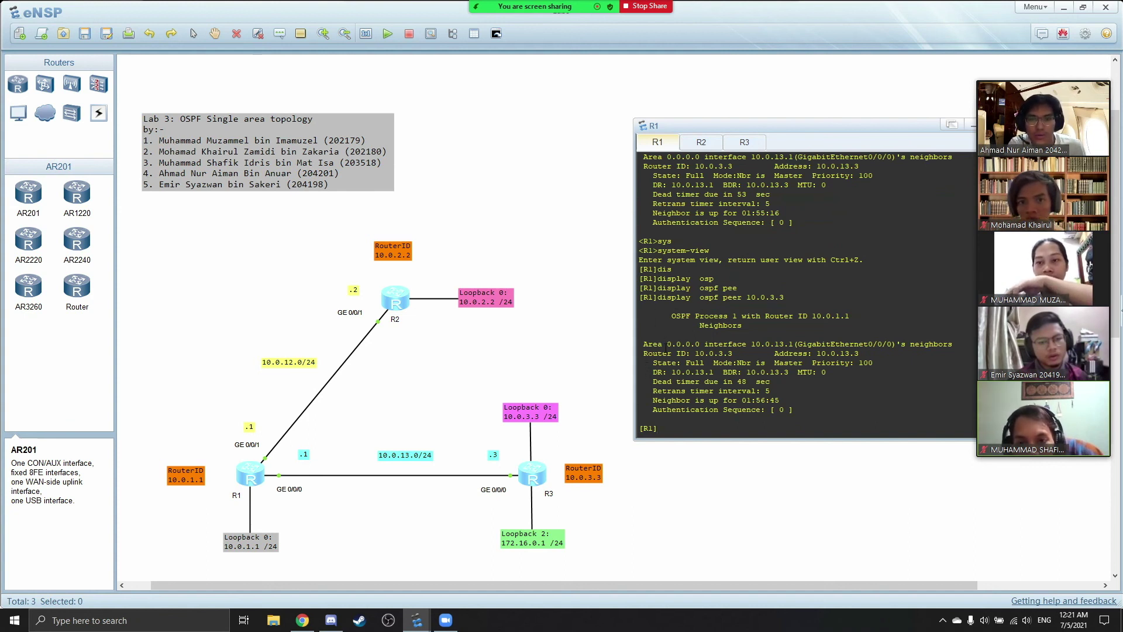
Highlight the DR and BDR entries in R1's filtered output for neighbor 10.0.3.3, then clear the highlight
{"action": "left_click_drag", "start_coordinate": [652, 372], "coordinate": [790, 373]}
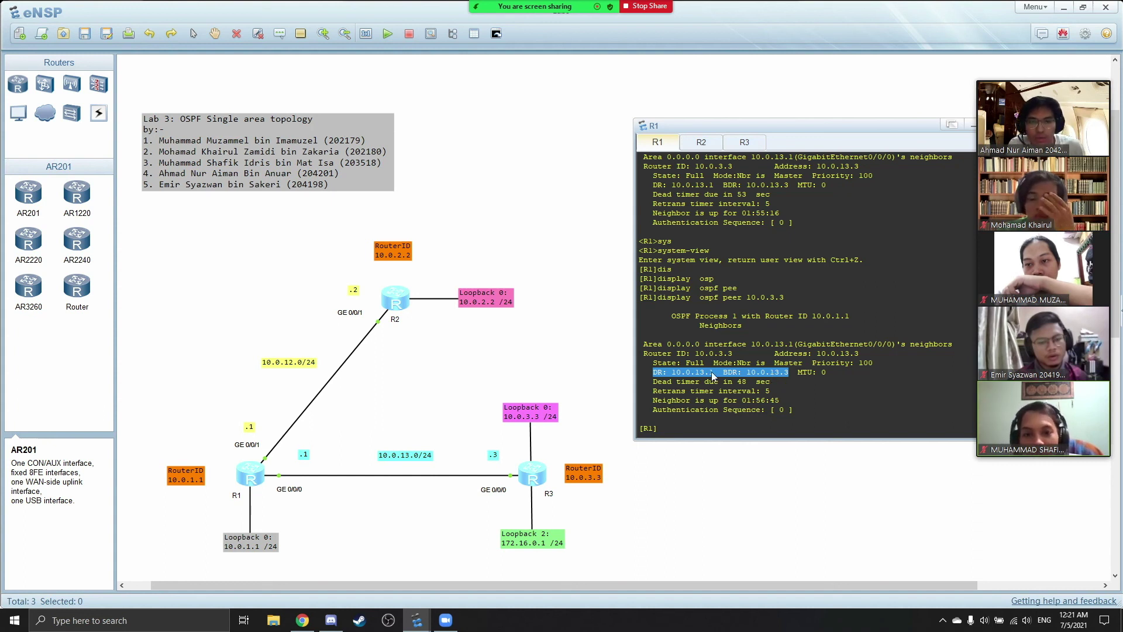
{"action": "left_click", "coordinate": [772, 372]}
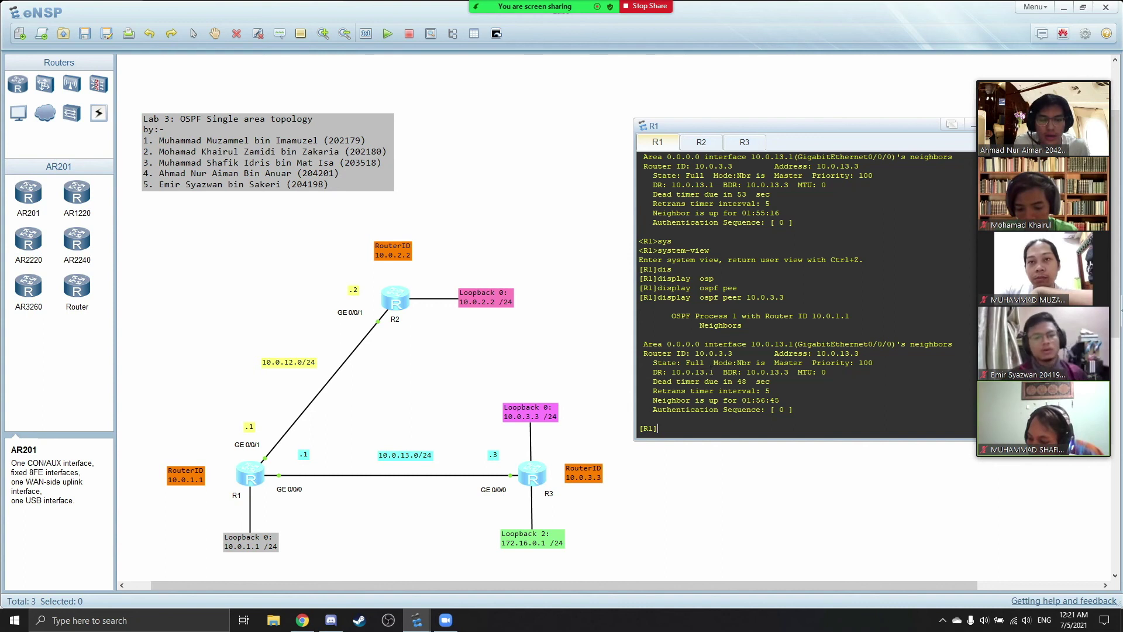
{"action": "scroll", "coordinate": [659, 341], "scroll_direction": "up", "scroll_amount": 1}
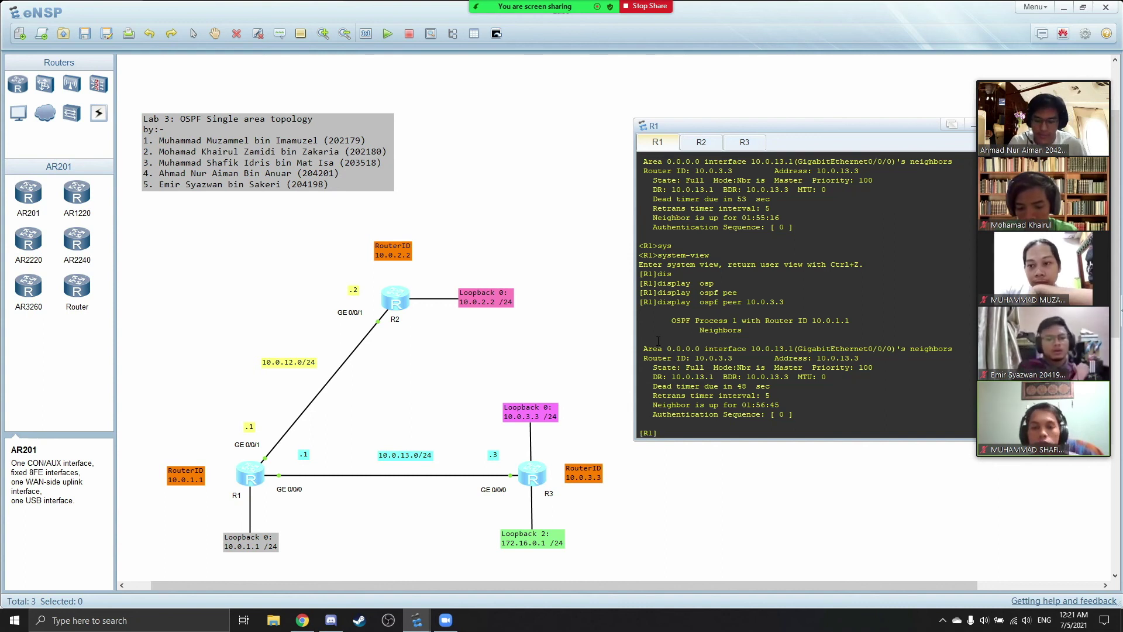
Return R1 to the user view and run display current-configuration, paging through its full output
{"action": "key", "text": "ctrl+z"}
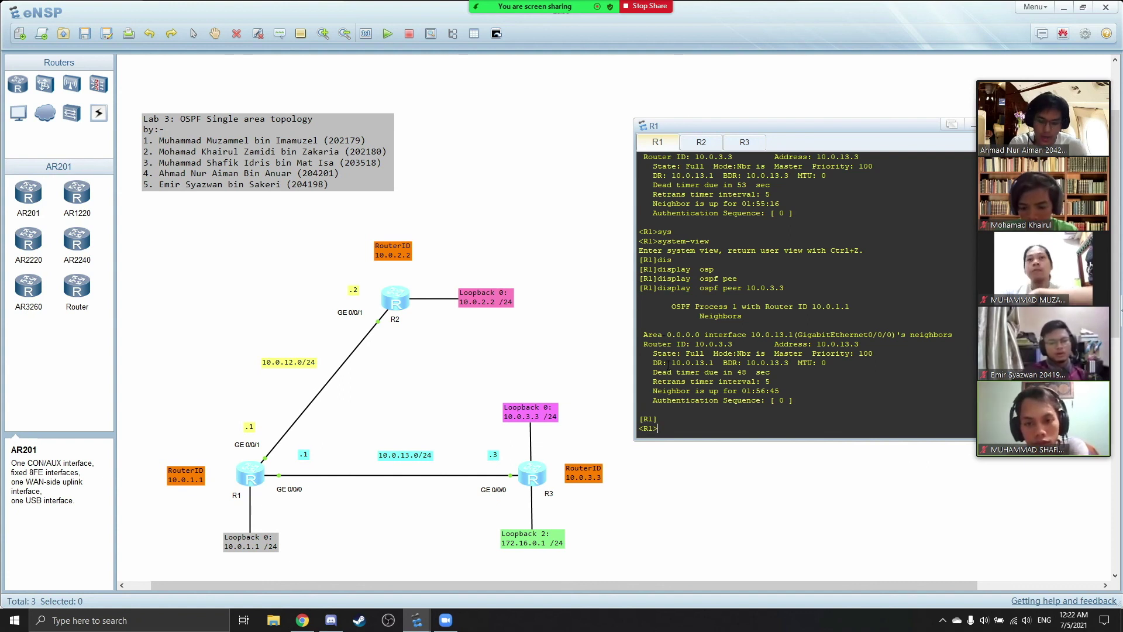
{"action": "type", "text": "dis"}
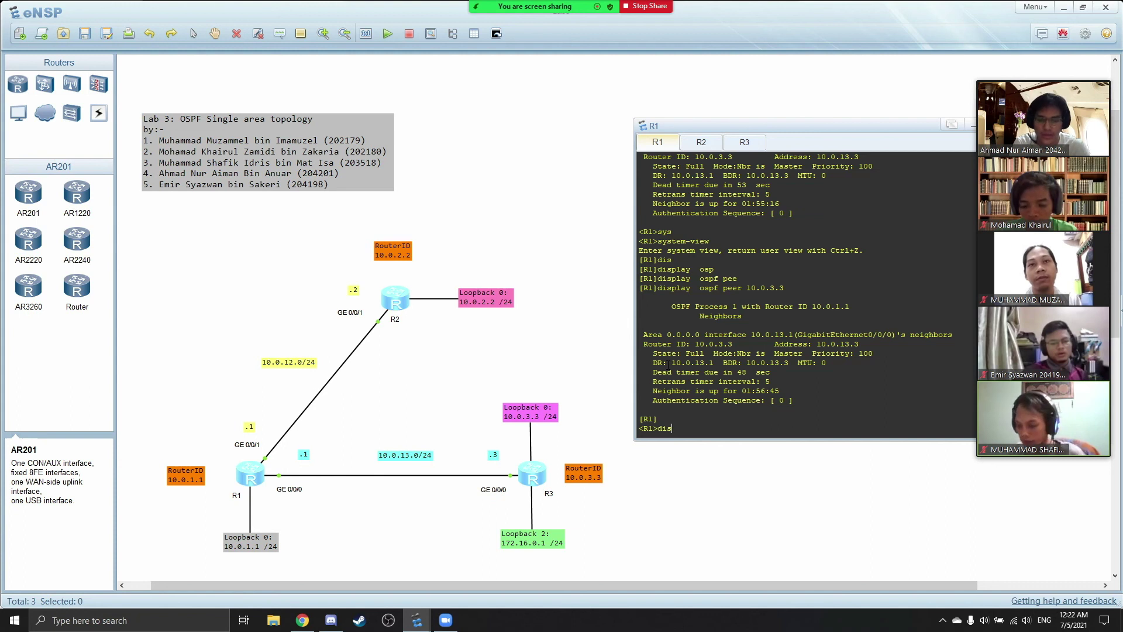
{"action": "key", "text": "Tab"}
{"action": "type", "text": "curr"}
{"action": "key", "text": "Tab"}
{"action": "key", "text": "Return"}
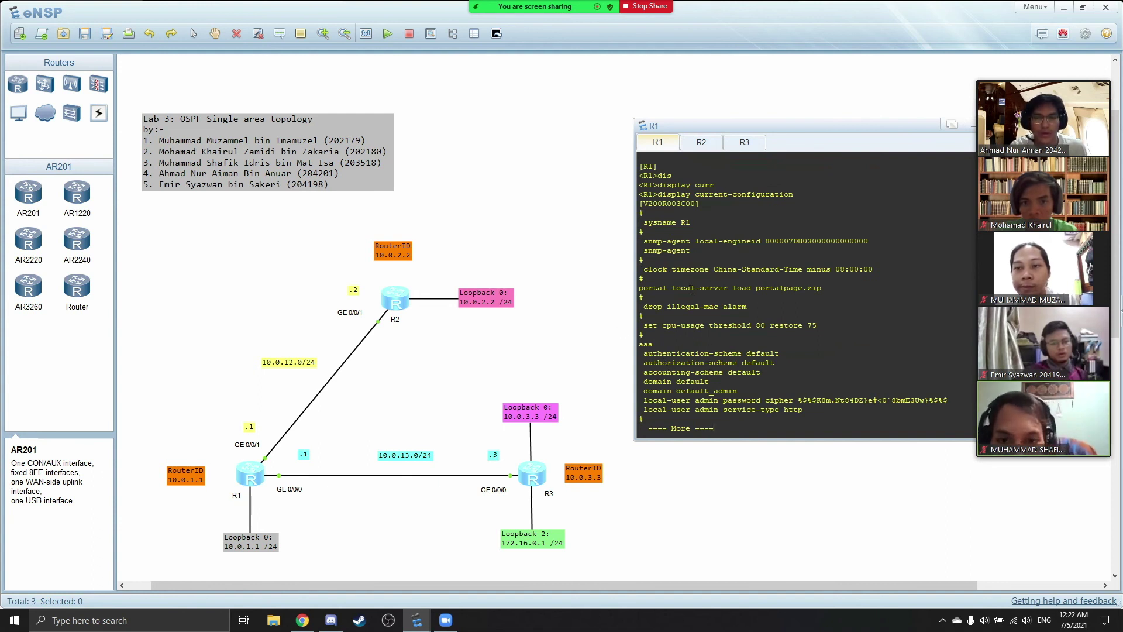
{"action": "key", "text": "space"}
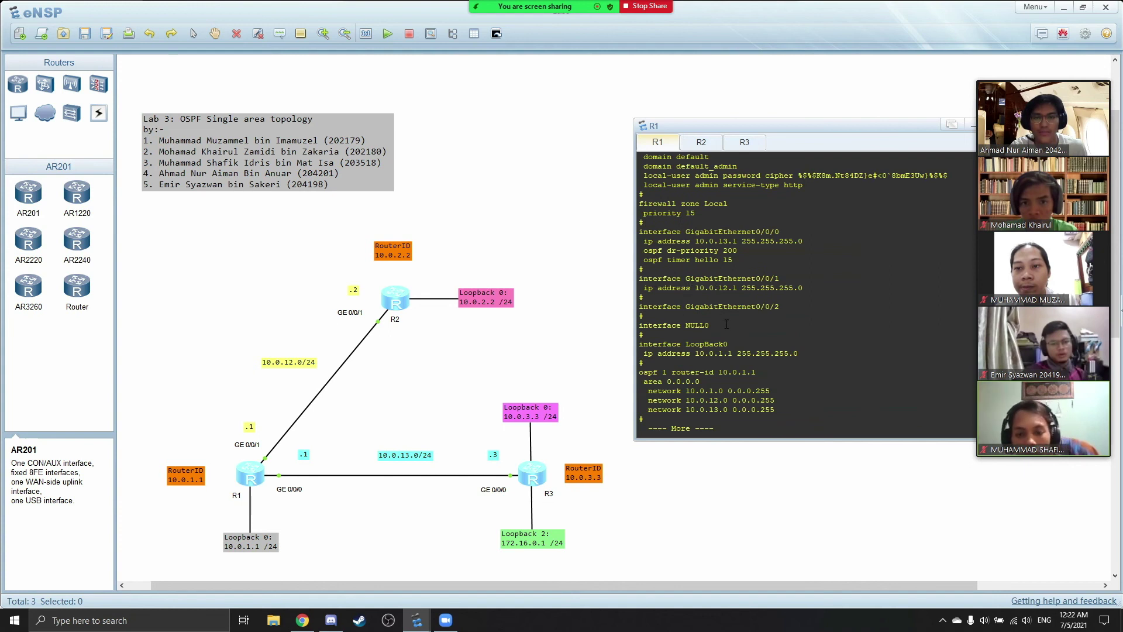
{"action": "key", "text": "space"}
Run display current-configuration on R2 and page through its full output
{"action": "left_click", "coordinate": [702, 144]}
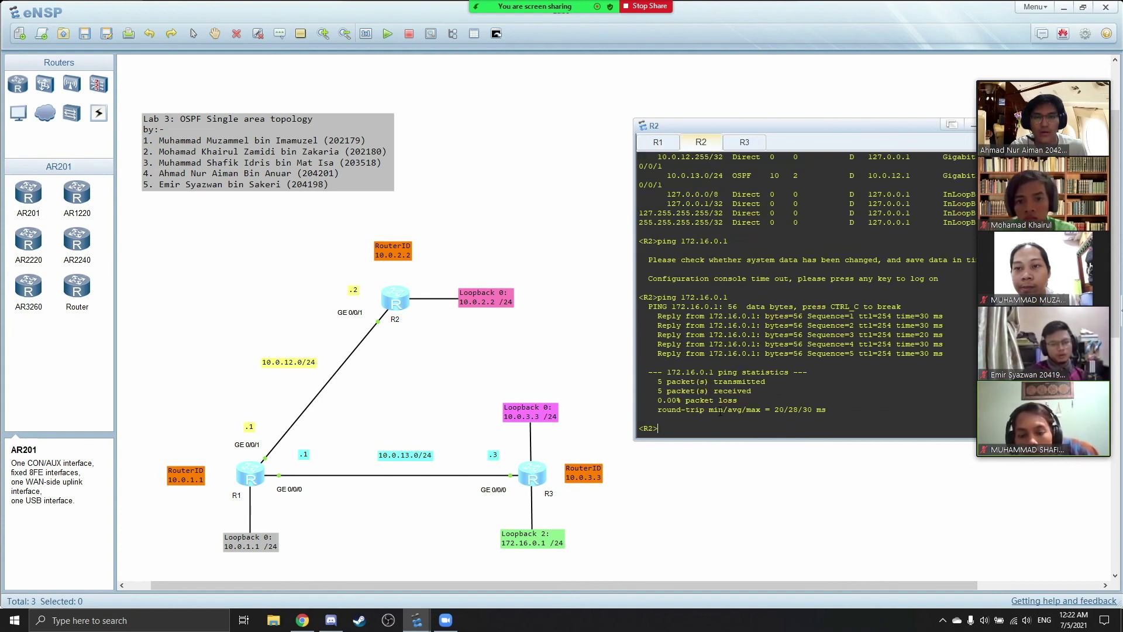
{"action": "type", "text": "dis"}
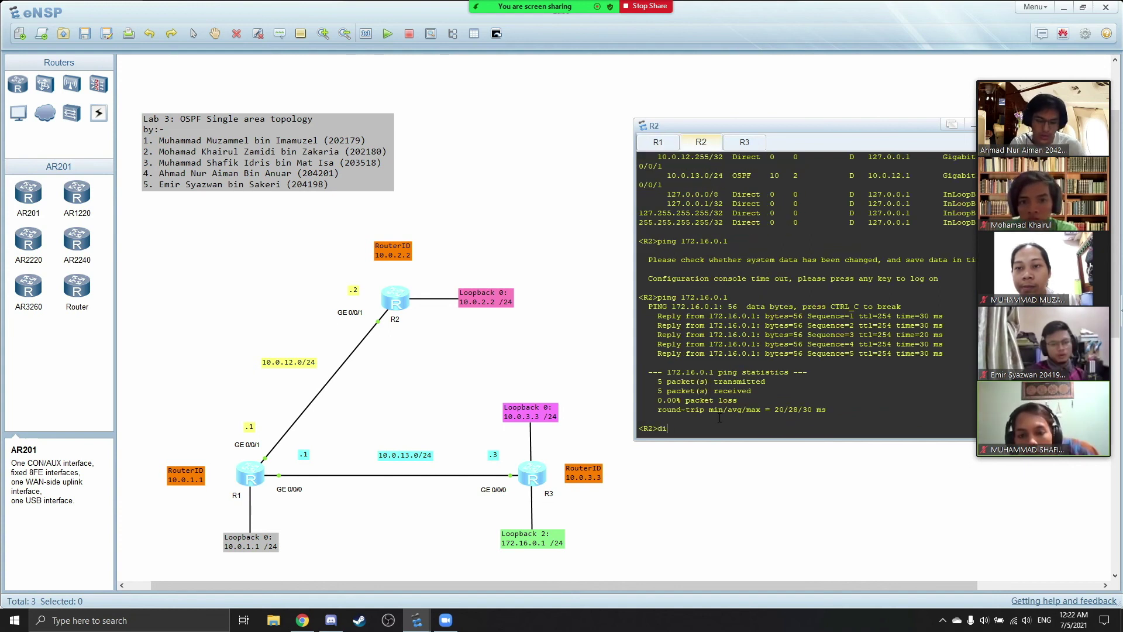
{"action": "key", "text": "Tab"}
{"action": "type", "text": "curr"}
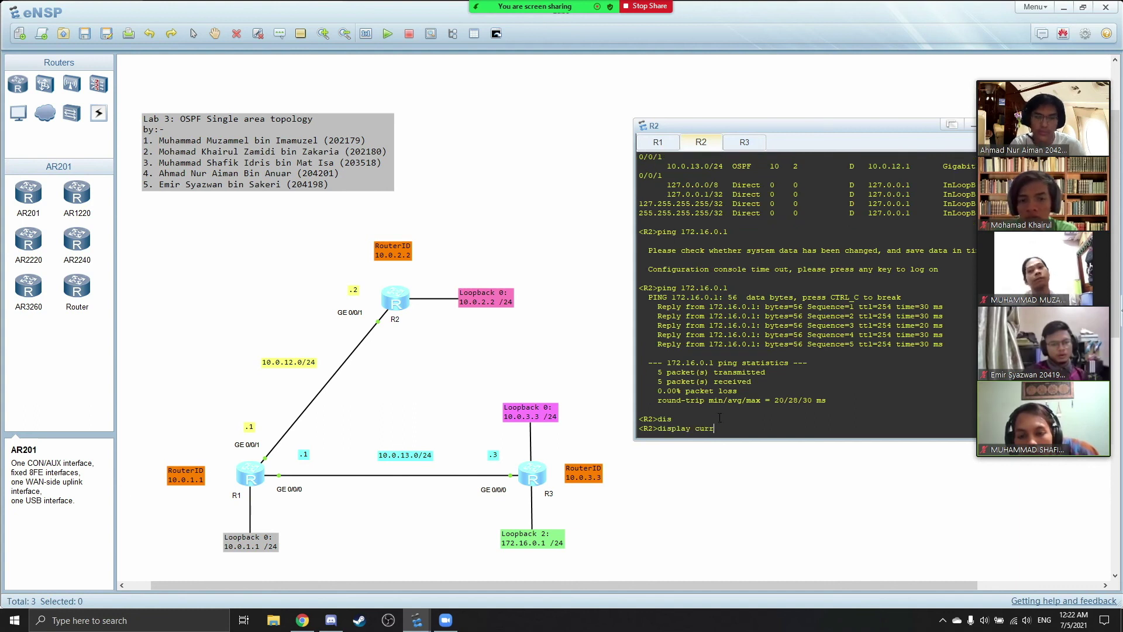
{"action": "key", "text": "Tab"}
{"action": "key", "text": "Return"}
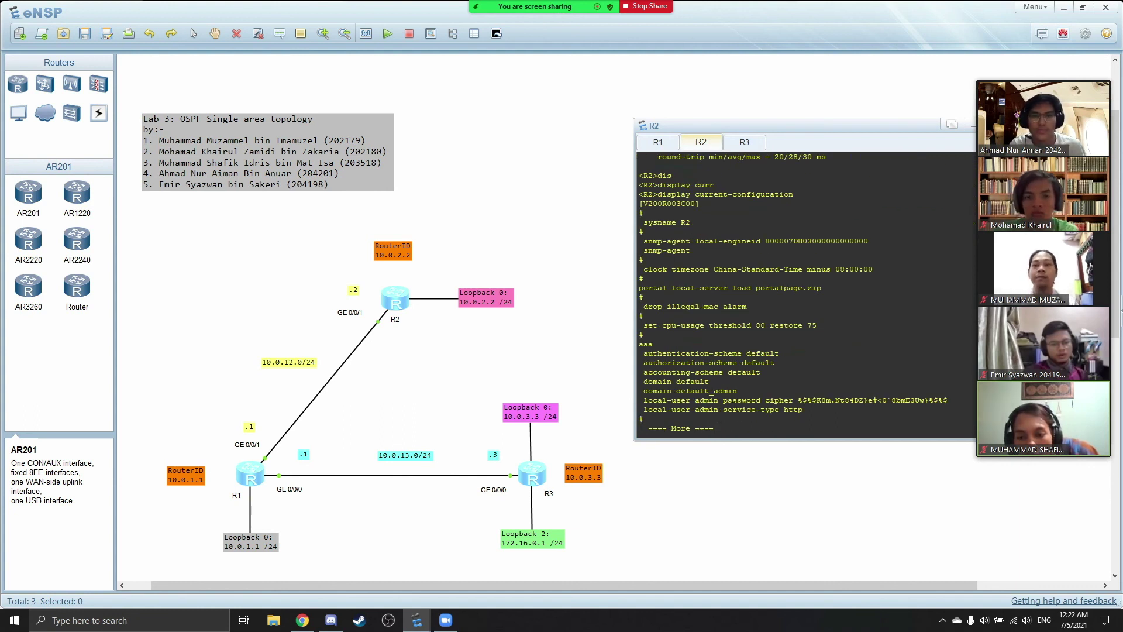
{"action": "key", "text": "space"}
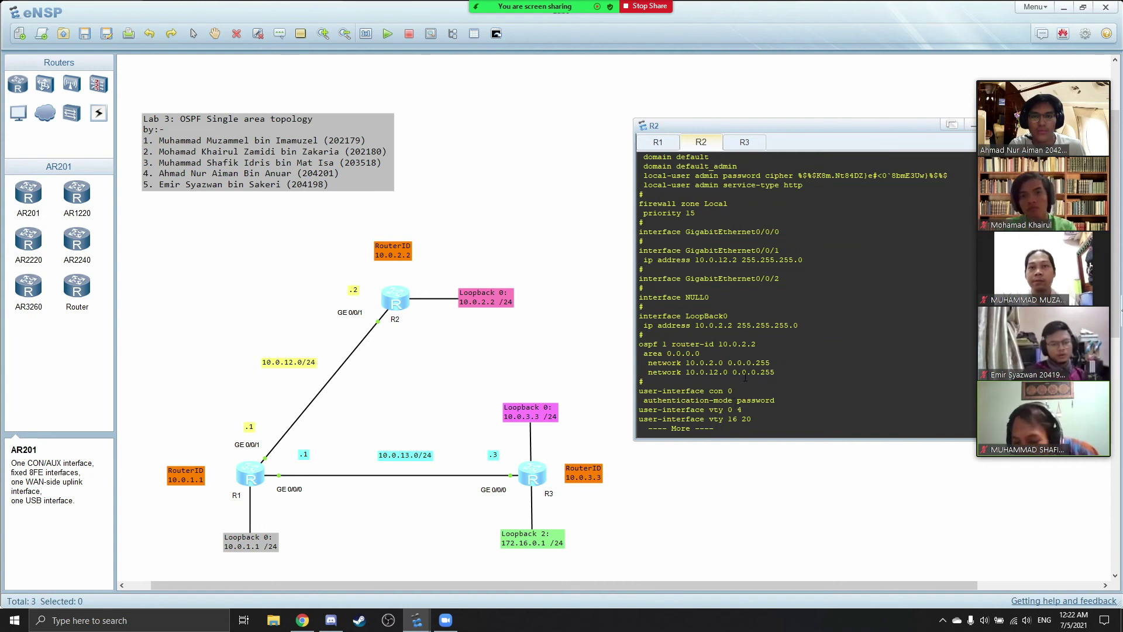
{"action": "key", "text": "space"}
Log back on to R3's console and run display current-configuration, paging to the end of the output
{"action": "left_click", "coordinate": [744, 142]}
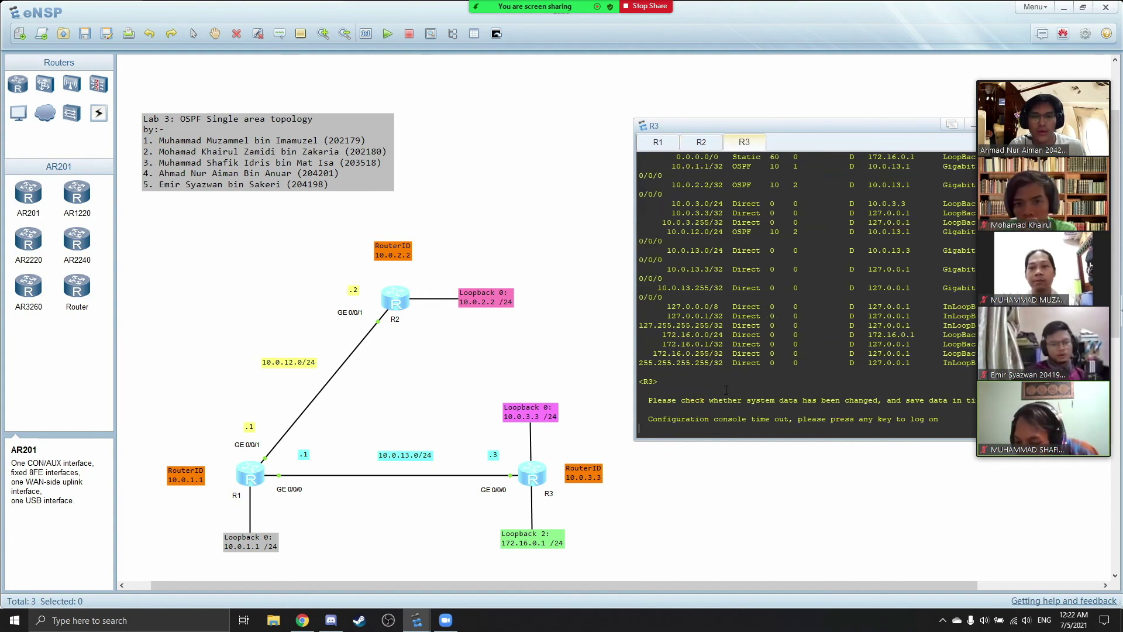
{"action": "key", "text": "Return"}
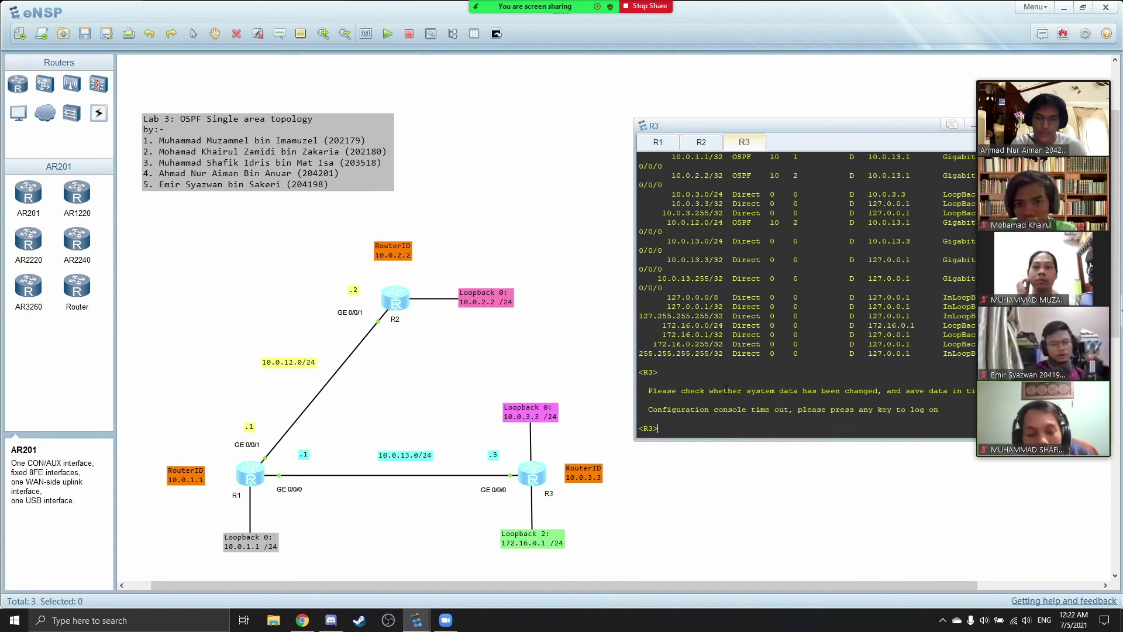
{"action": "type", "text": "dis"}
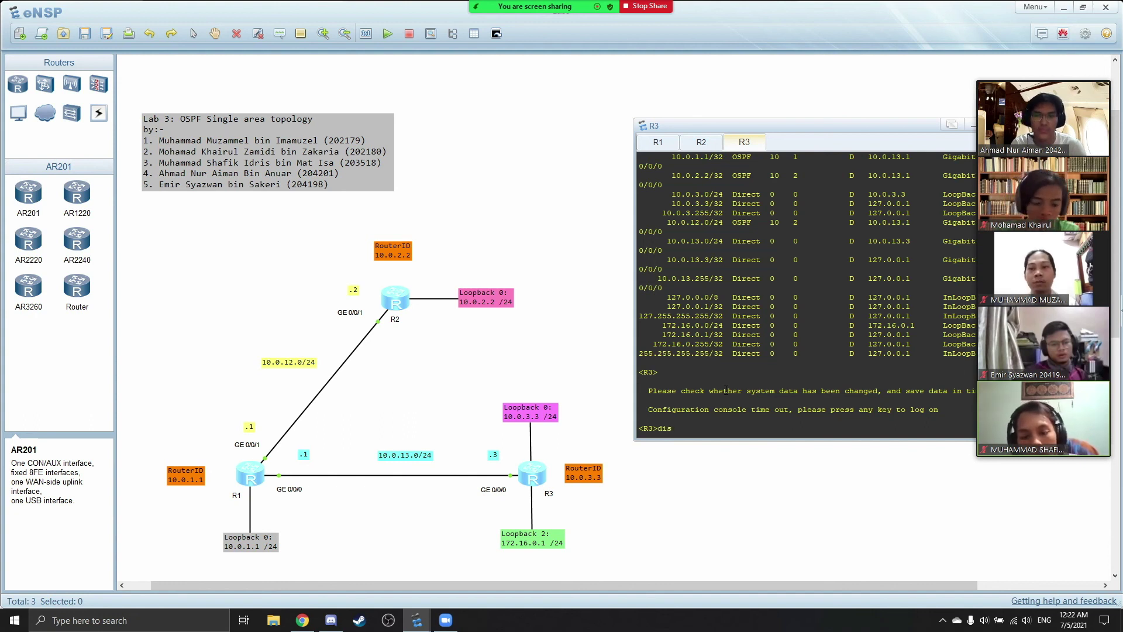
{"action": "key", "text": "Tab"}
{"action": "type", "text": "curr"}
{"action": "key", "text": "Tab"}
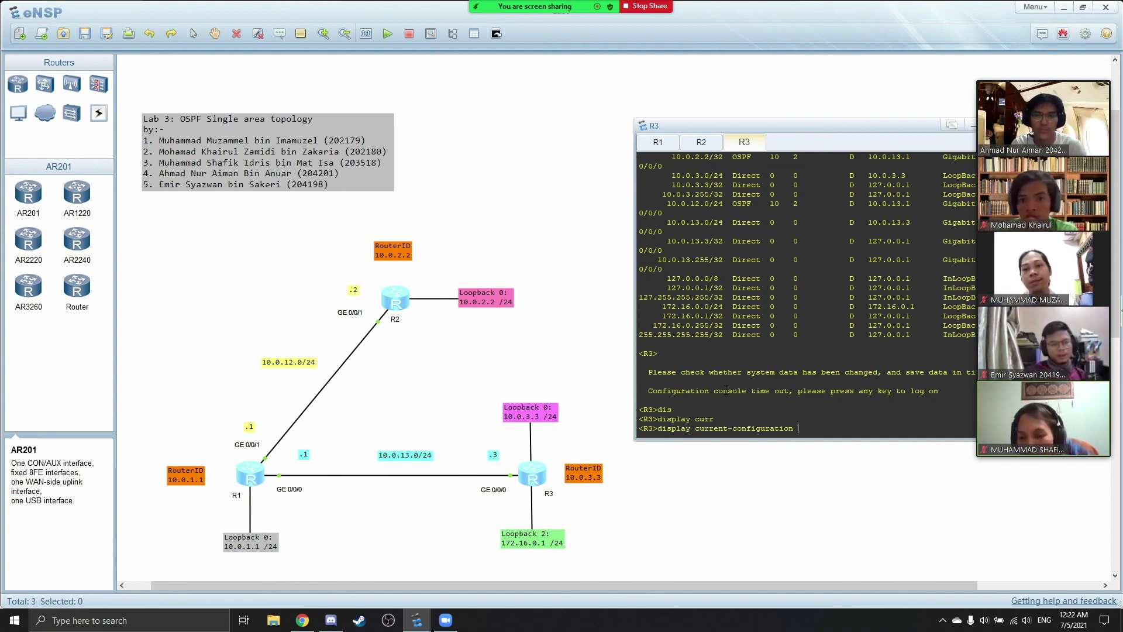
{"action": "key", "text": "Return"}
{"action": "key", "text": "space"}
{"action": "key", "text": "space"}
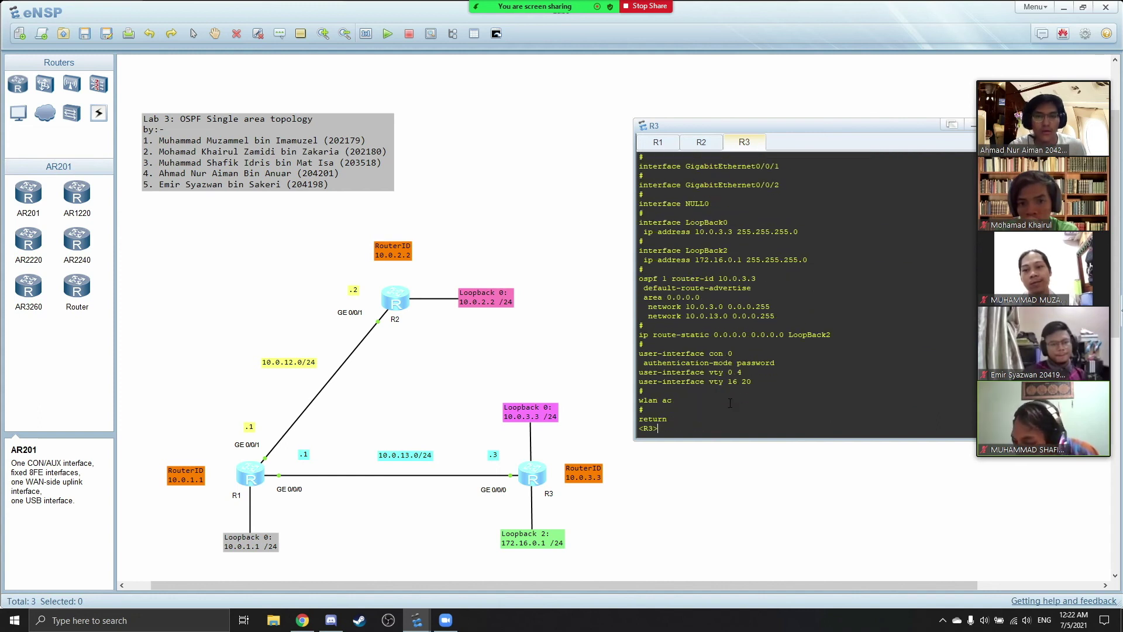